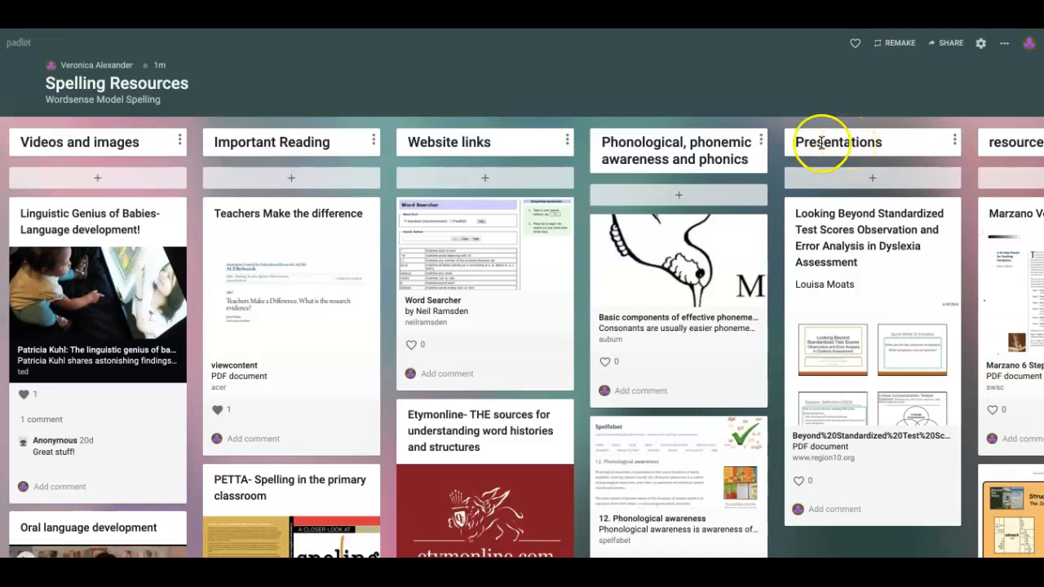
Look through the posts in the Important Reading and Videos and images columns.
scroll(337, 316, down, 5)
scroll(339, 318, down, 15)
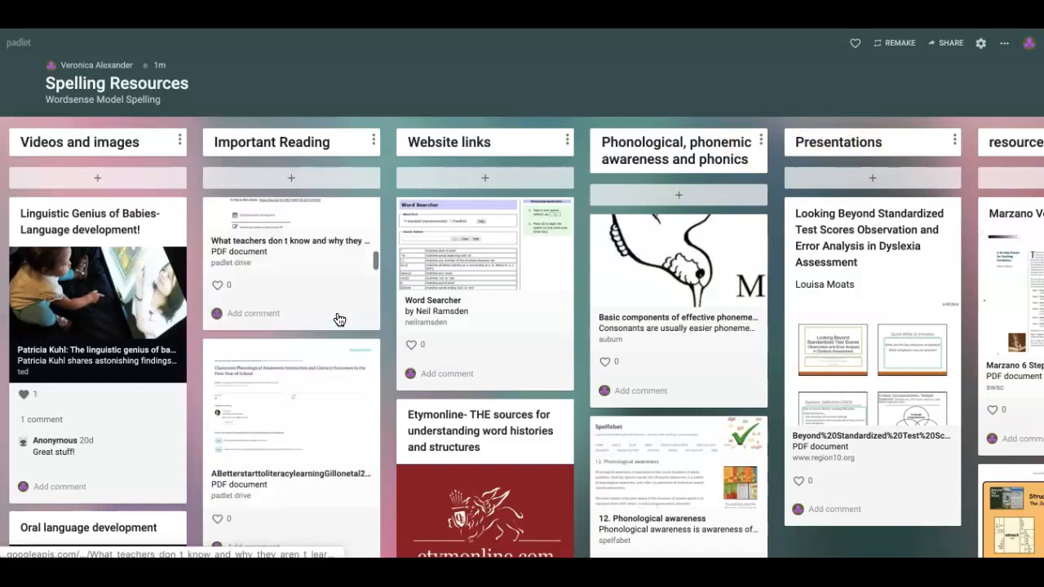
scroll(339, 318, down, 15)
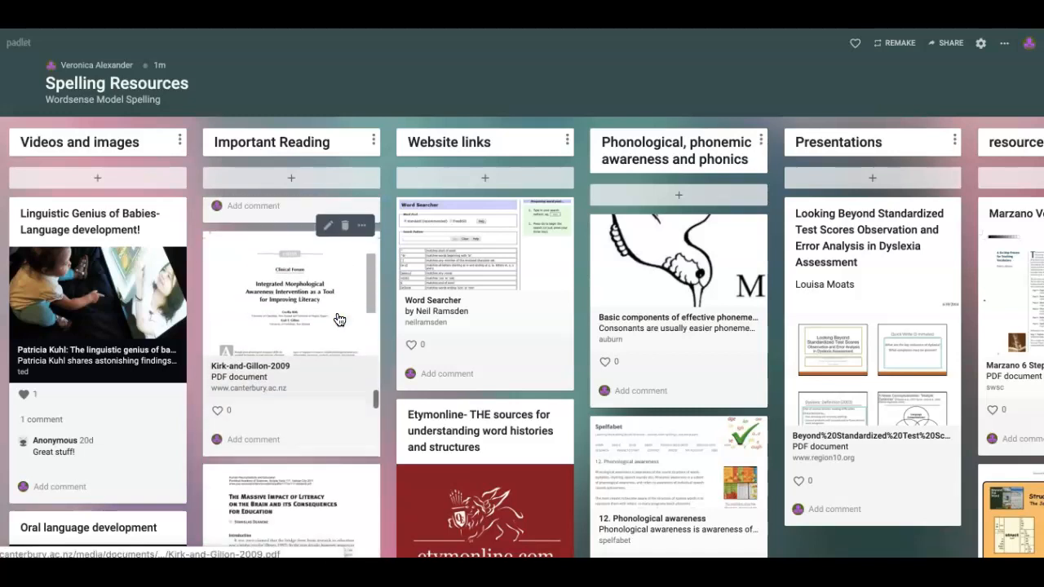
scroll(132, 398, down, 10)
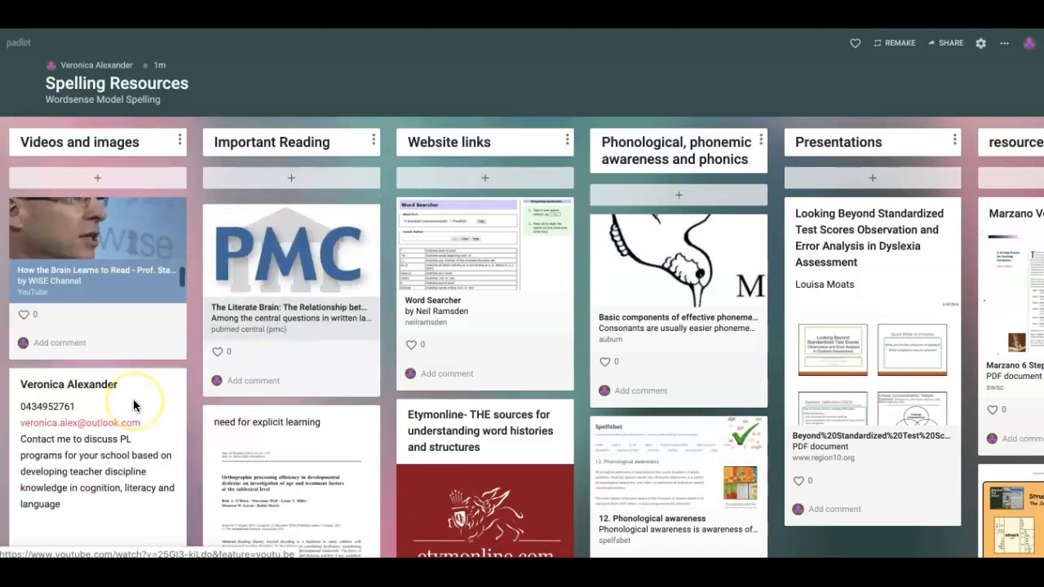
scroll(334, 406, down, 5)
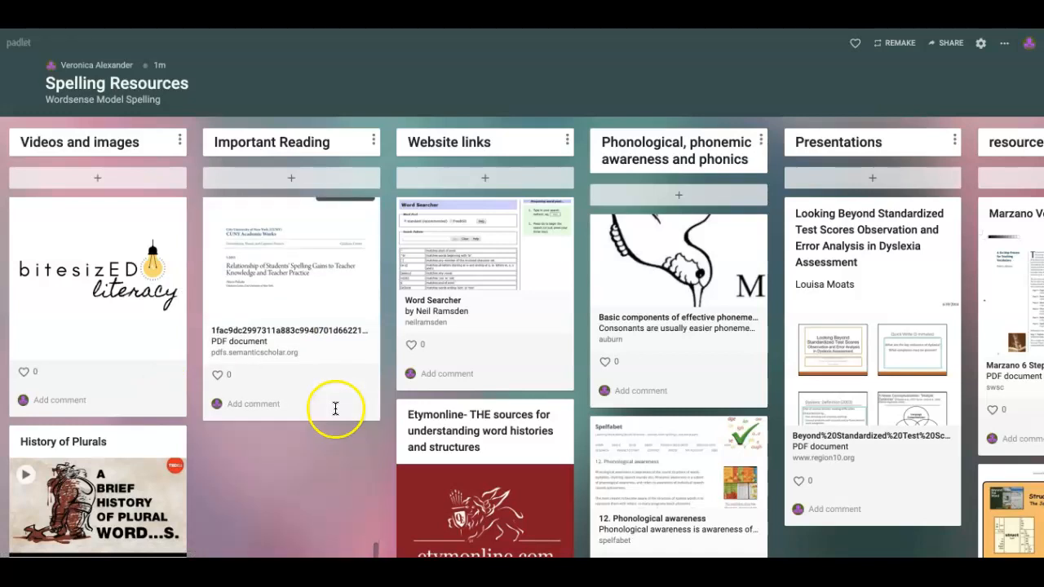
Add a new post titled "Test Post" to the Important Reading column.
double_click(305, 468)
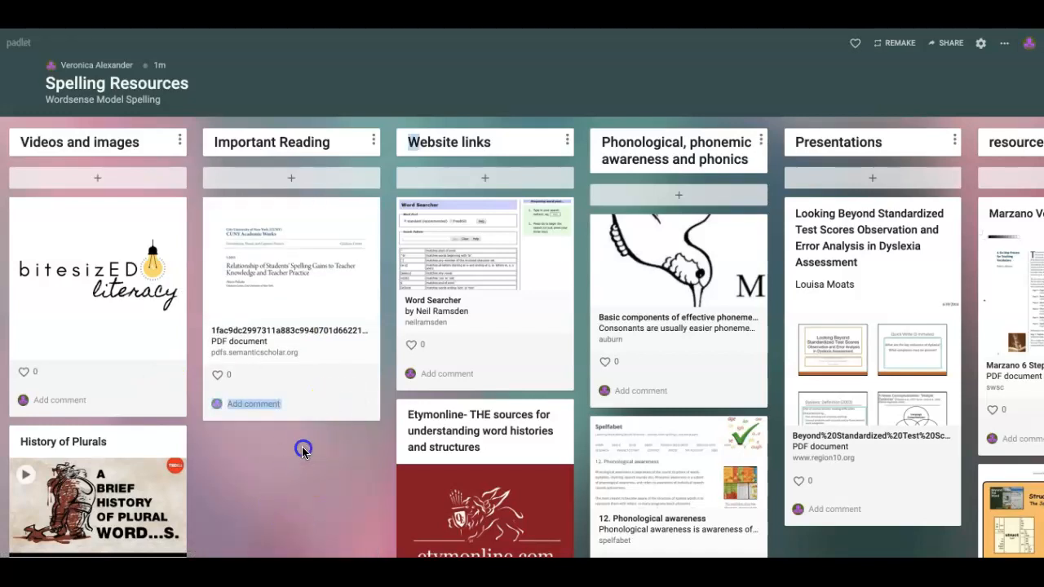
click(291, 178)
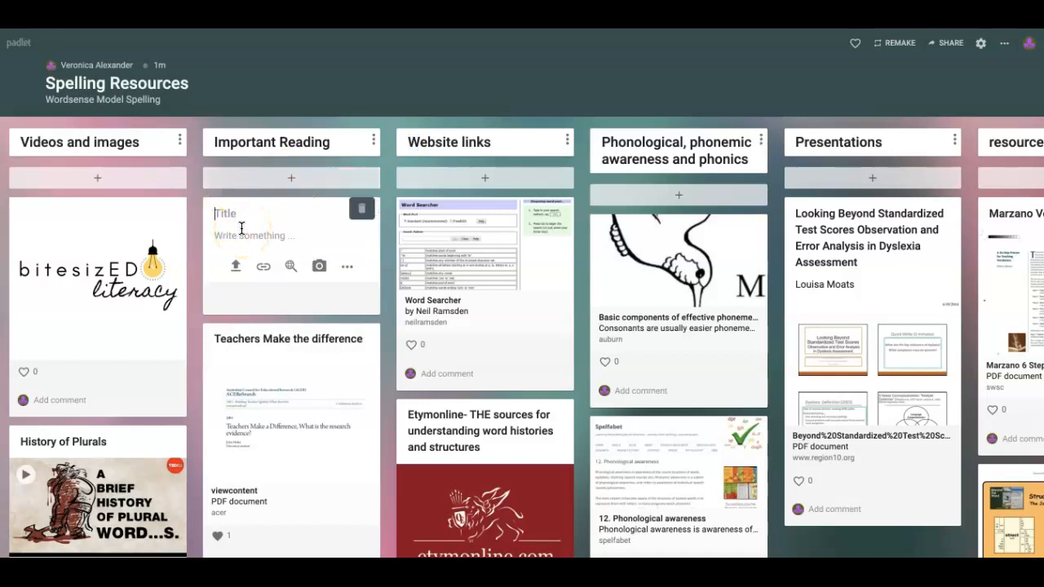
text(Test Post)
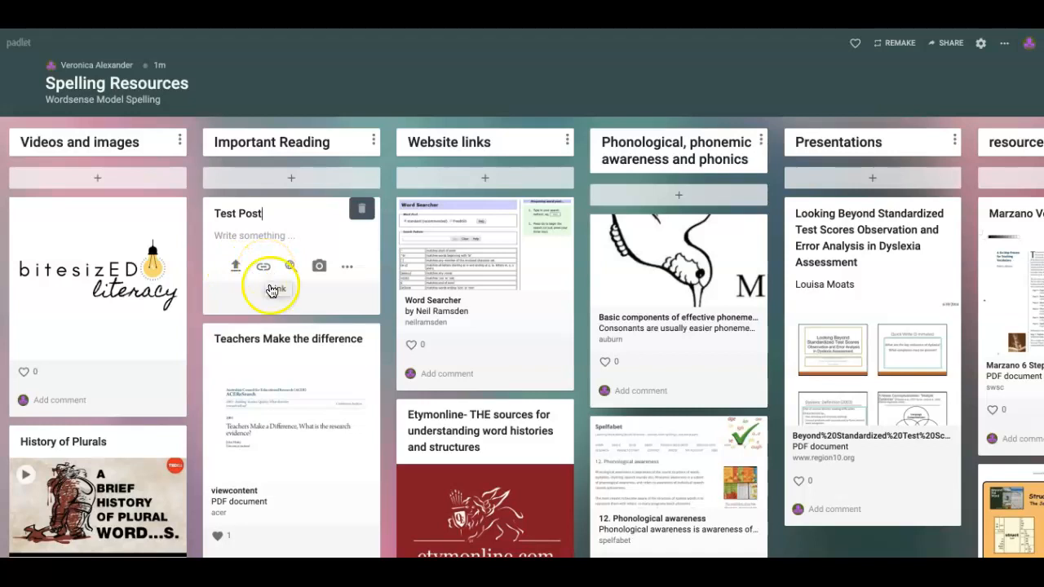
scroll(505, 399, down, 1)
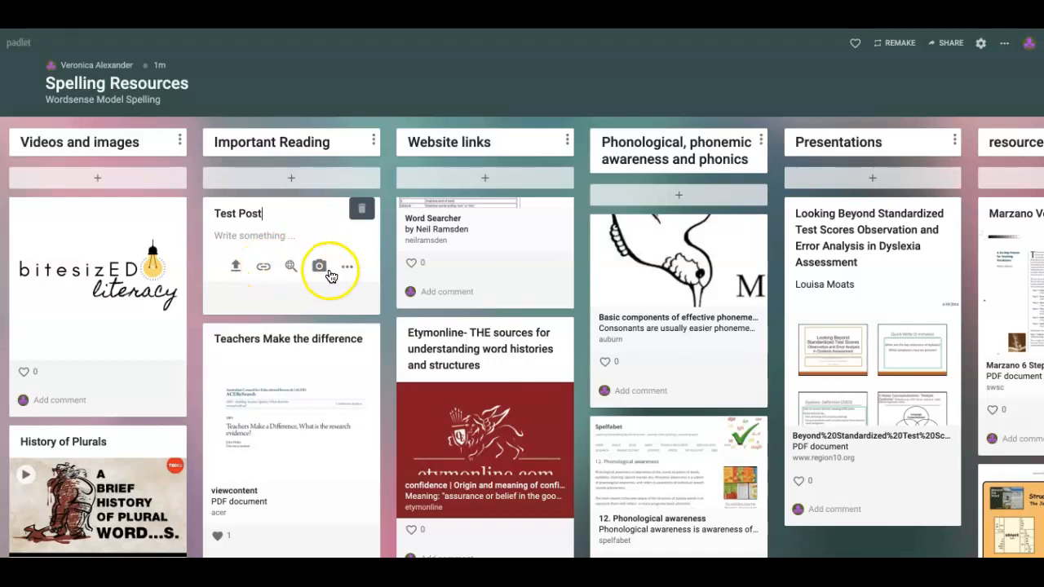
Preview the web search and photo booth attachment options for the new post, closing each without attaching anything.
click(291, 267)
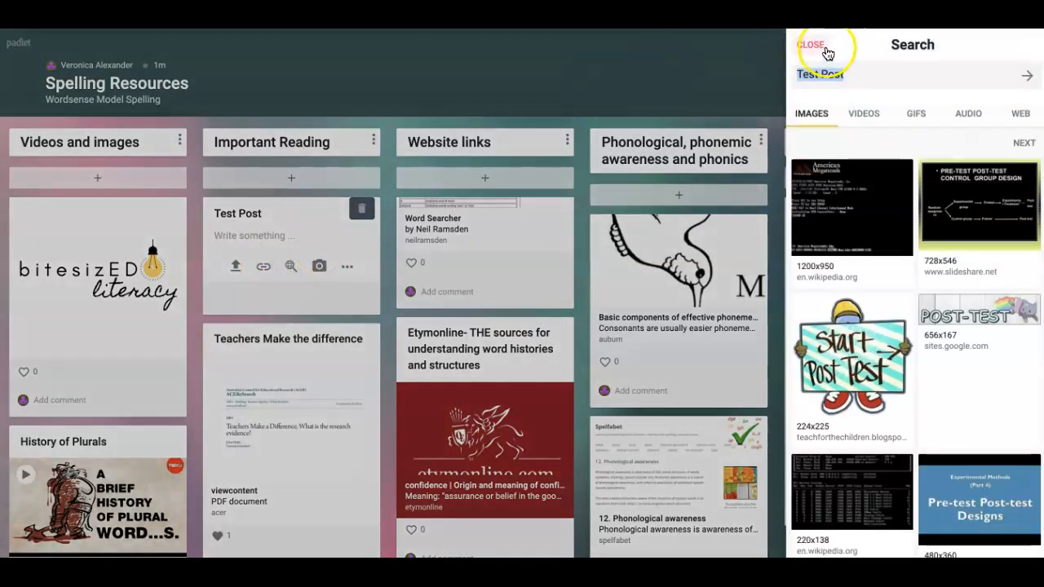
click(812, 46)
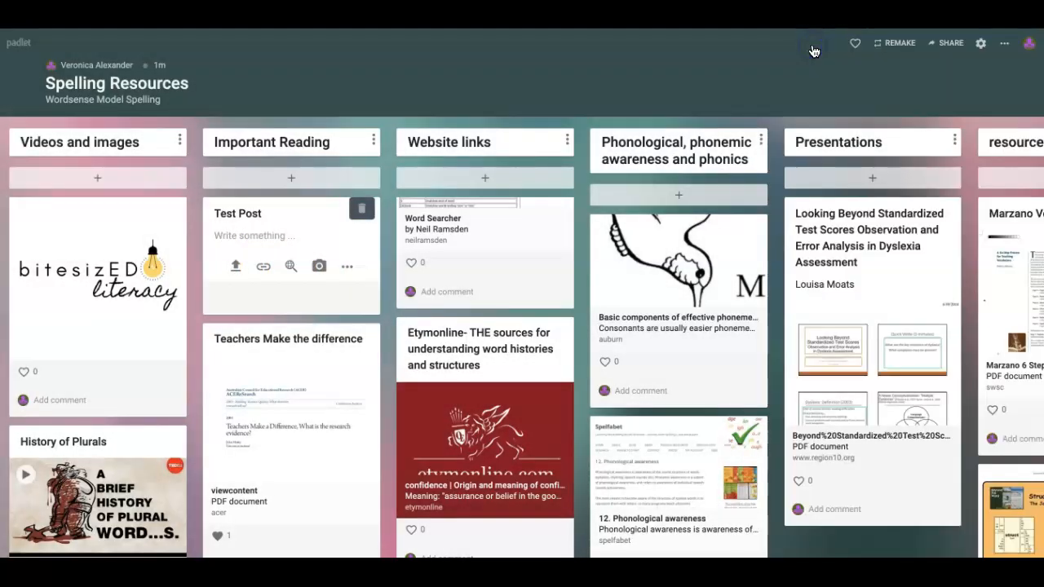
click(319, 265)
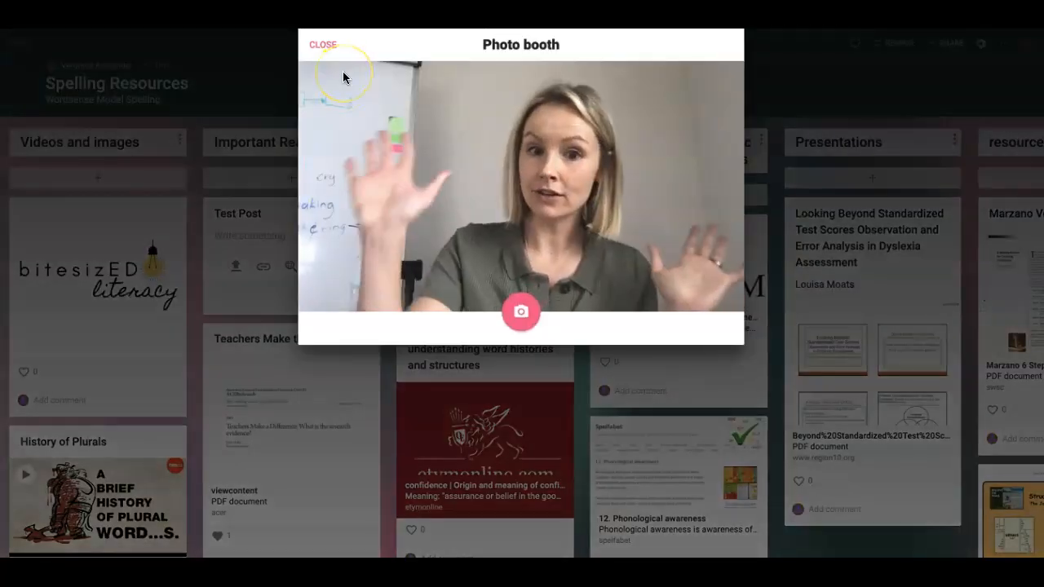
click(322, 45)
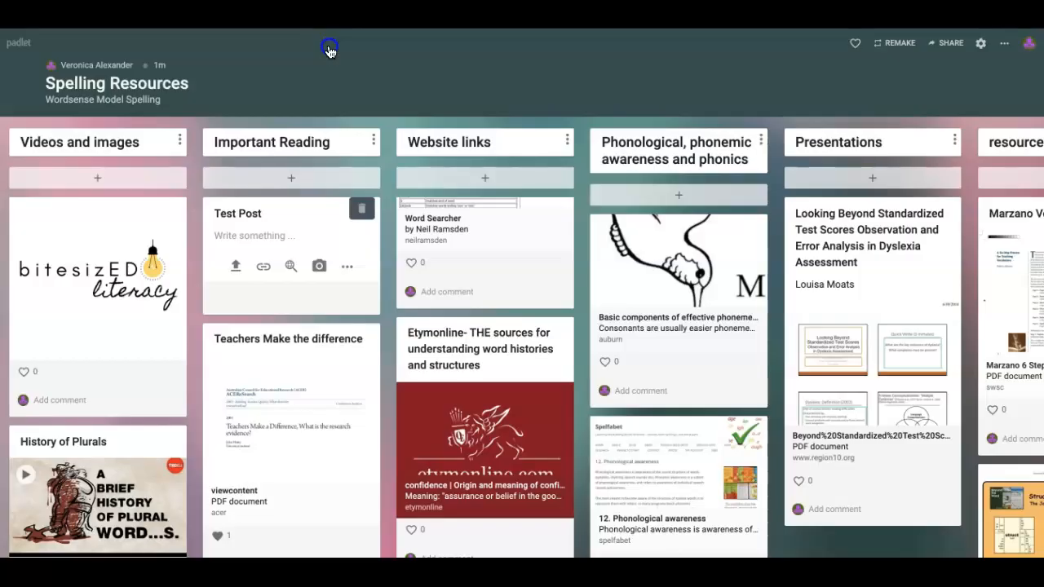
Attach a hand-drawn black smiley face to Test Post and give it the body text "write some text here".
click(348, 269)
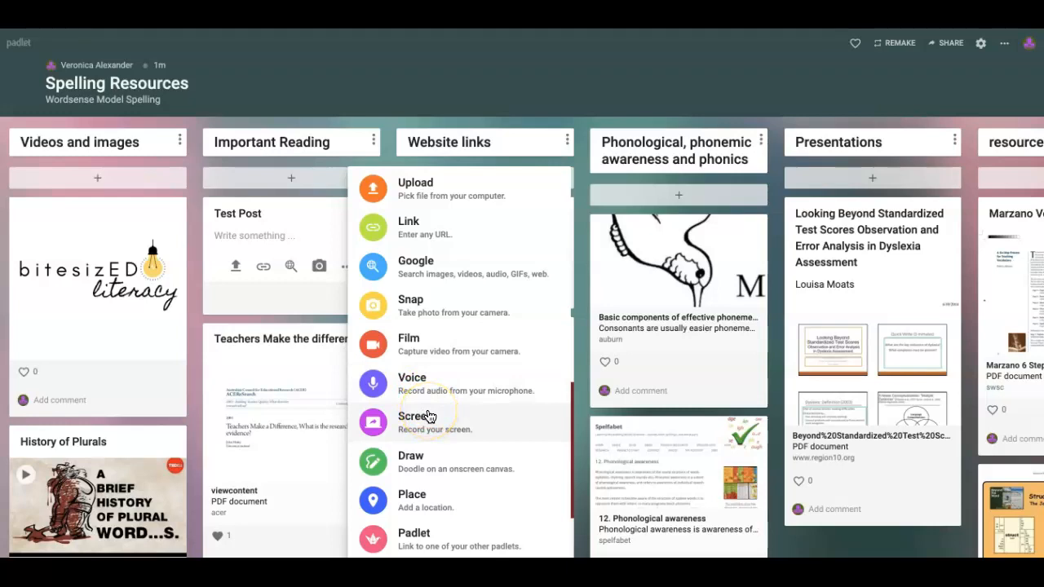
click(420, 456)
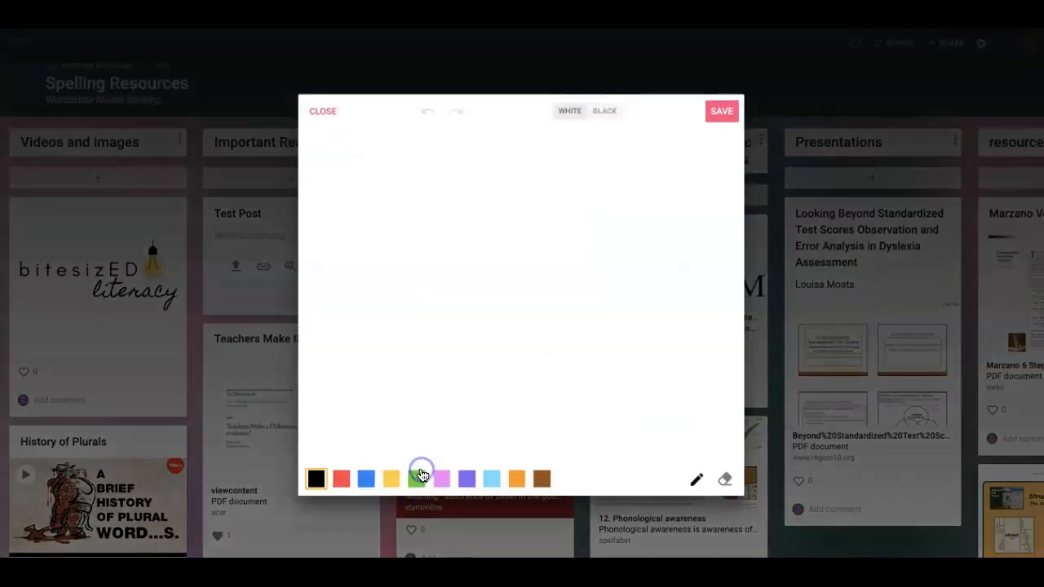
mouse_move(464, 259)
mouse_down()
mouse_move(480, 307)
mouse_move(519, 223)
mouse_move(462, 259)
mouse_move(540, 278)
mouse_move(502, 259)
mouse_move(530, 254)
mouse_move(501, 253)
mouse_up()
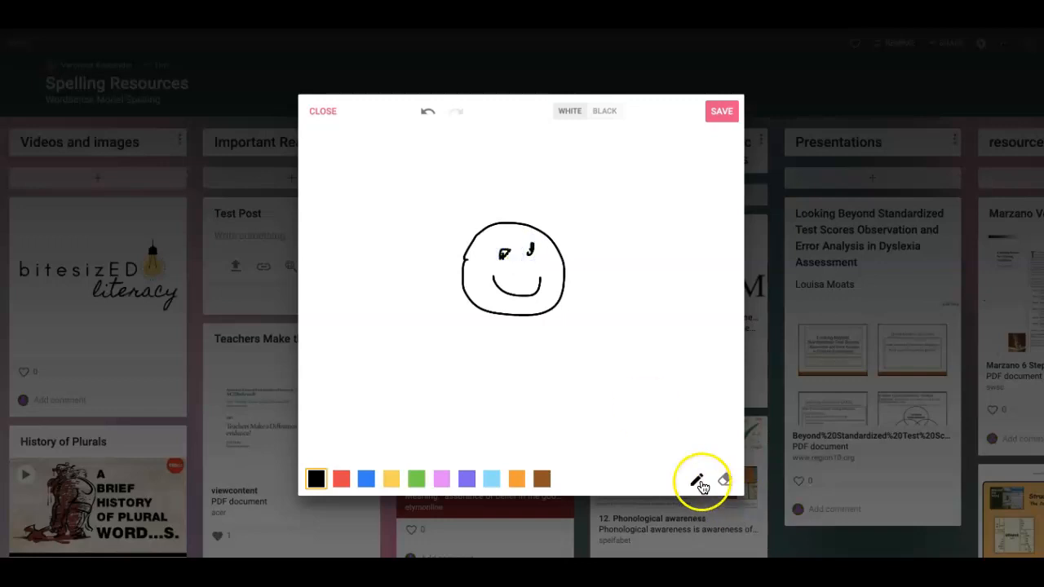
click(721, 121)
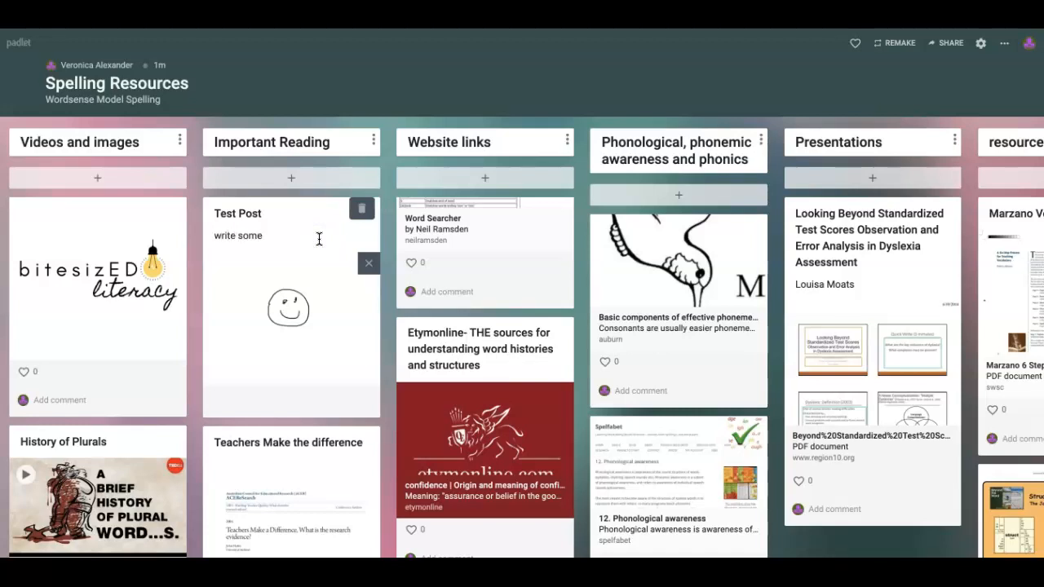
text(ere)
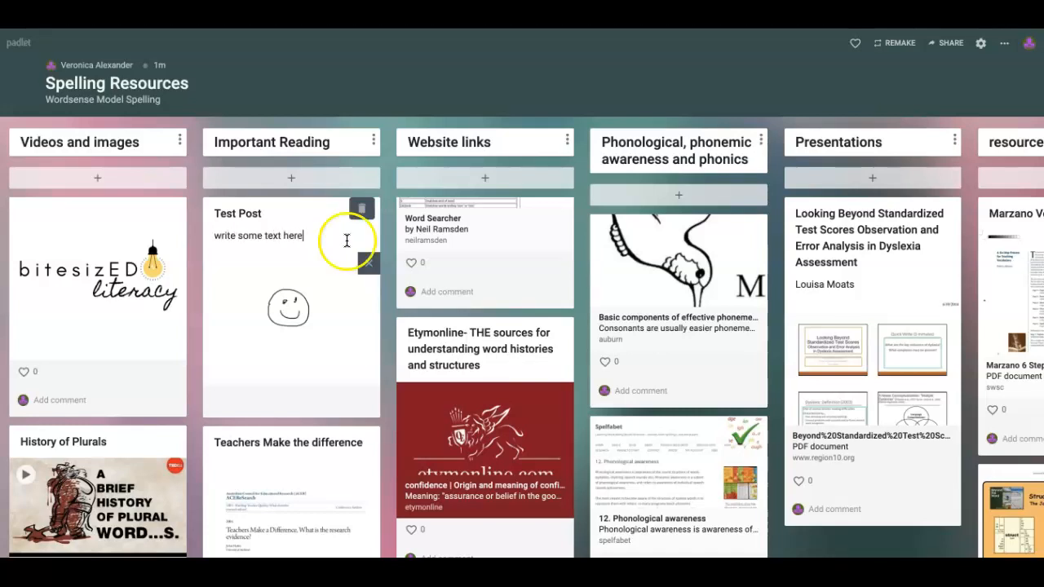
click(401, 108)
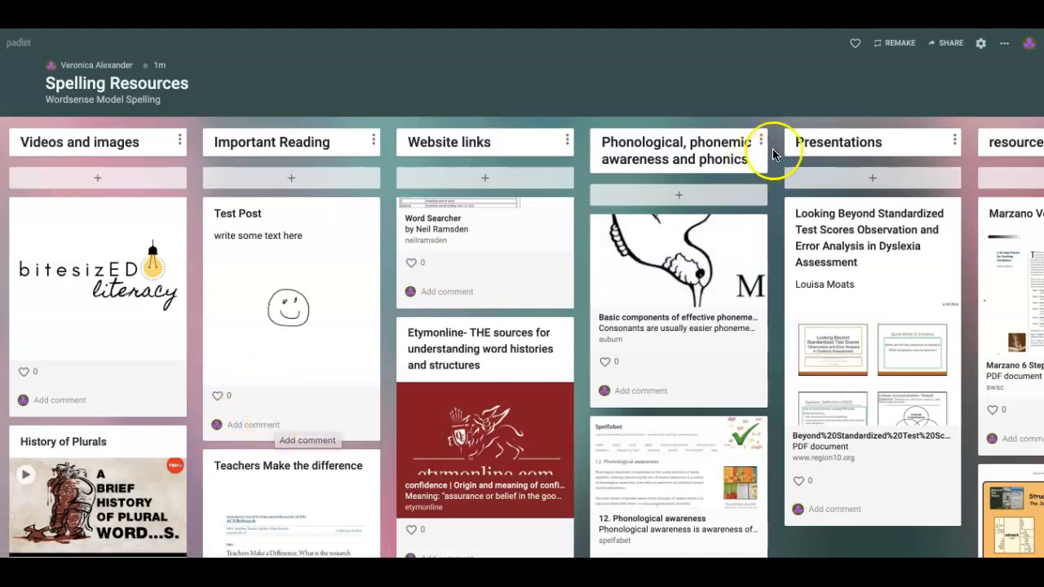
Change the padlet's privacy option to Secret in its sharing settings.
click(1007, 47)
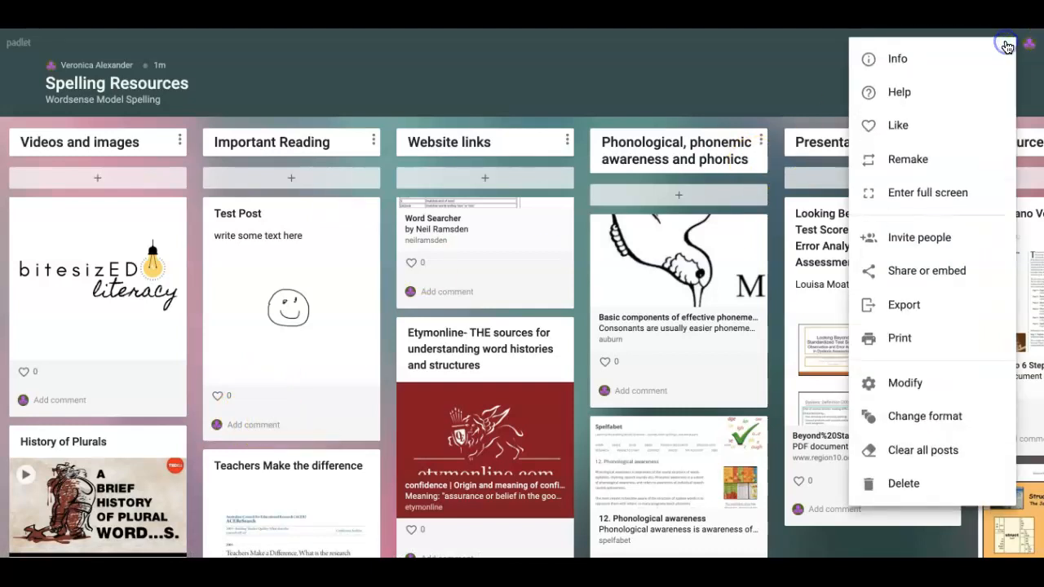
click(1007, 47)
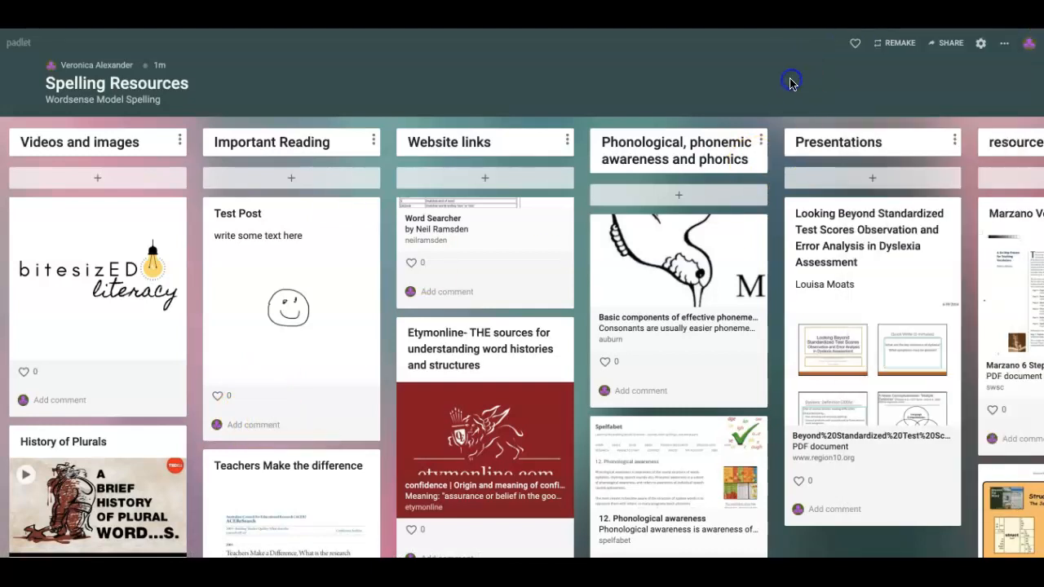
click(1006, 48)
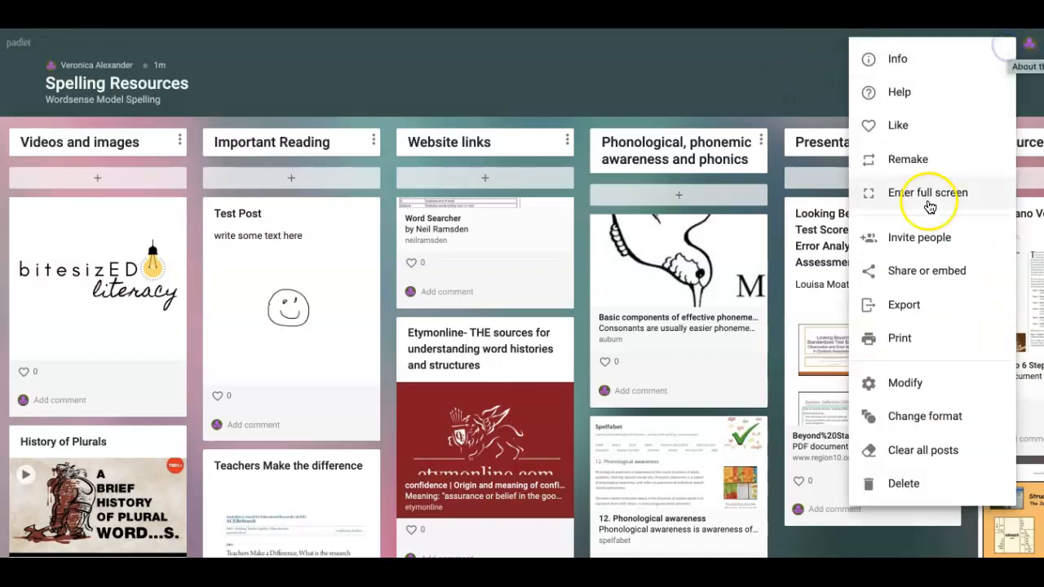
click(919, 279)
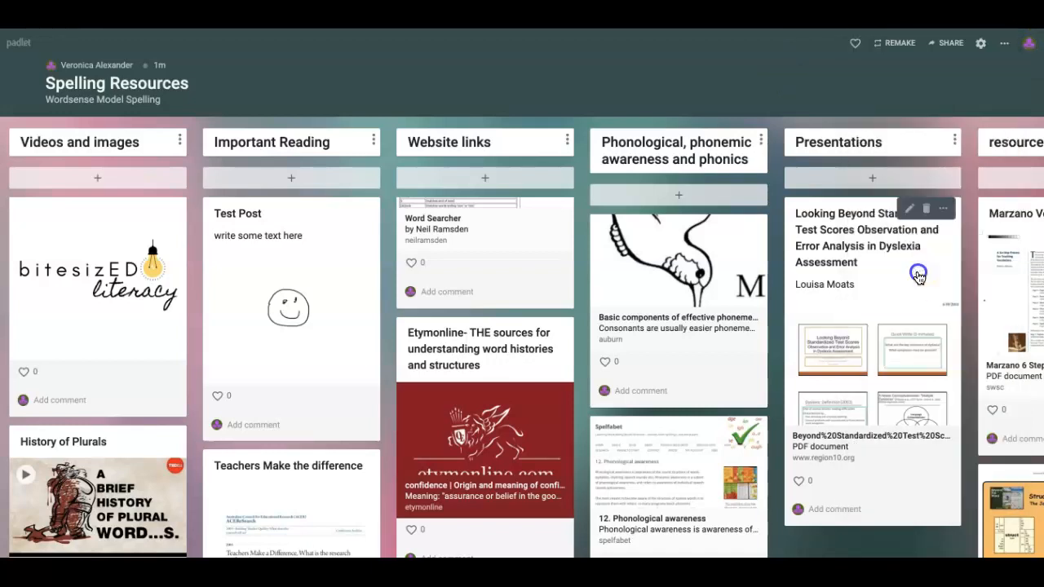
click(858, 269)
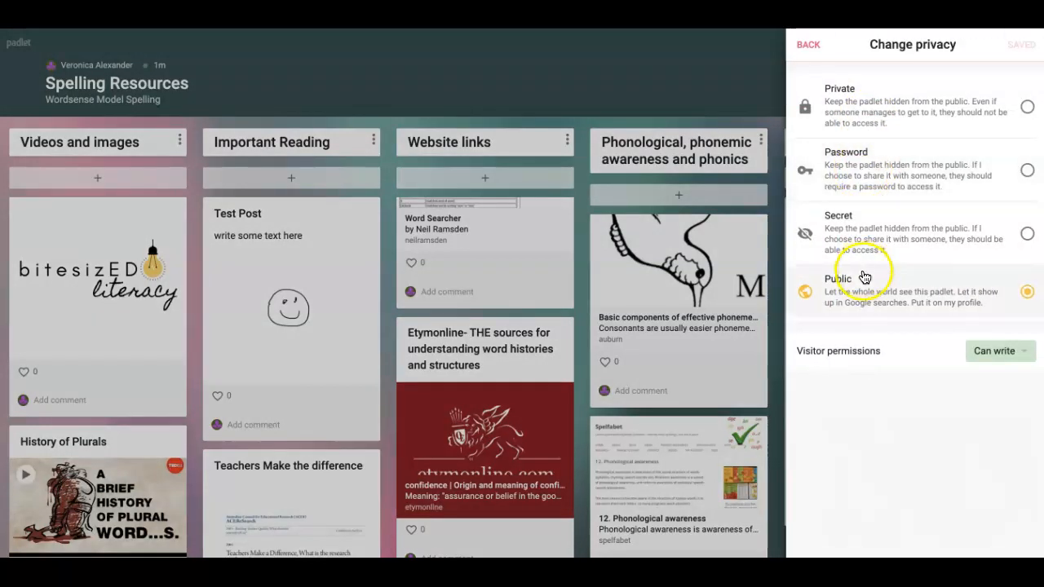
click(1025, 234)
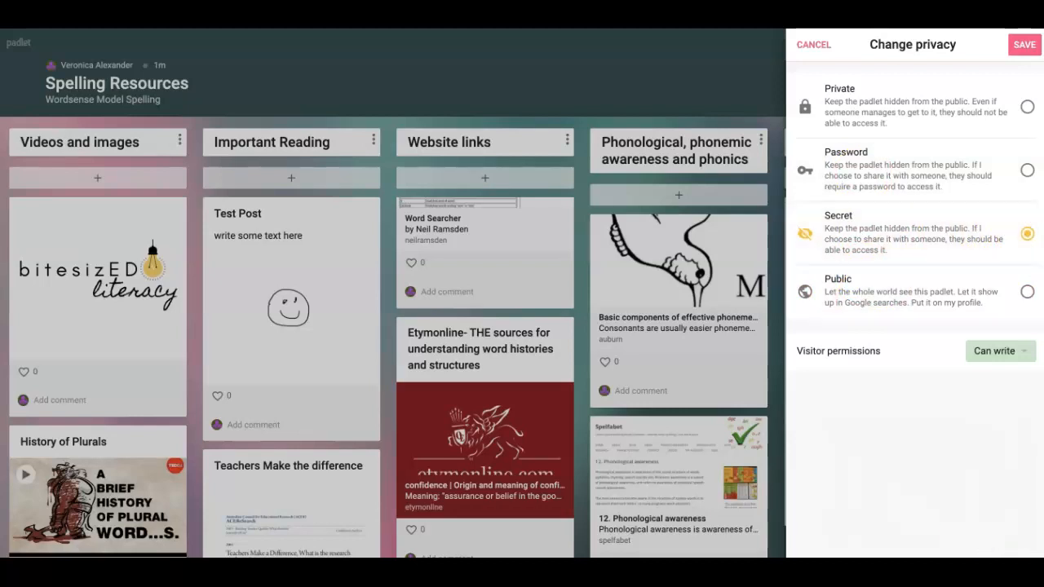
Set the visitor permissions to Can read, save the privacy changes and close the sharing settings.
click(1019, 352)
click(947, 217)
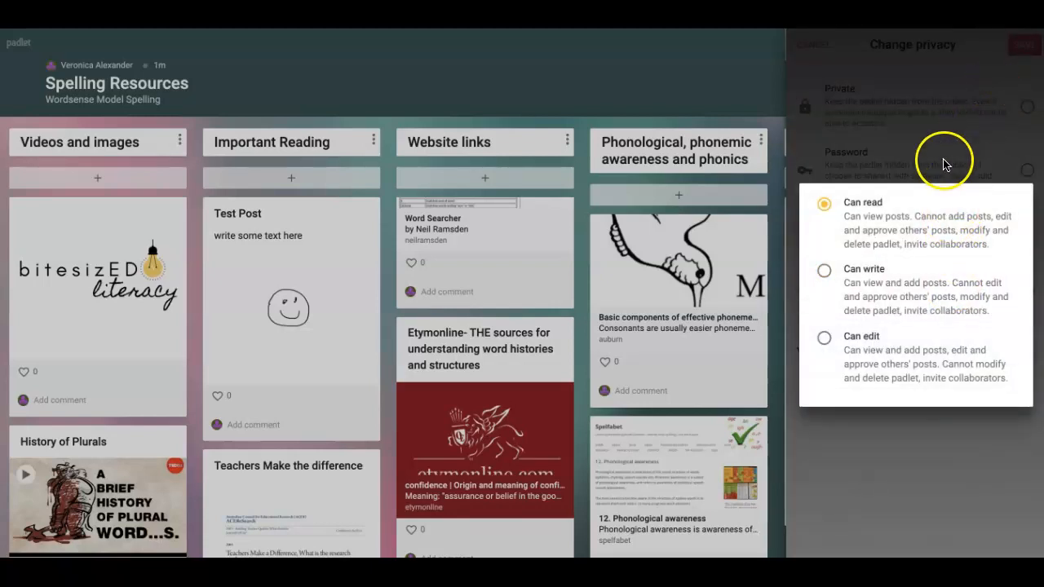
click(940, 134)
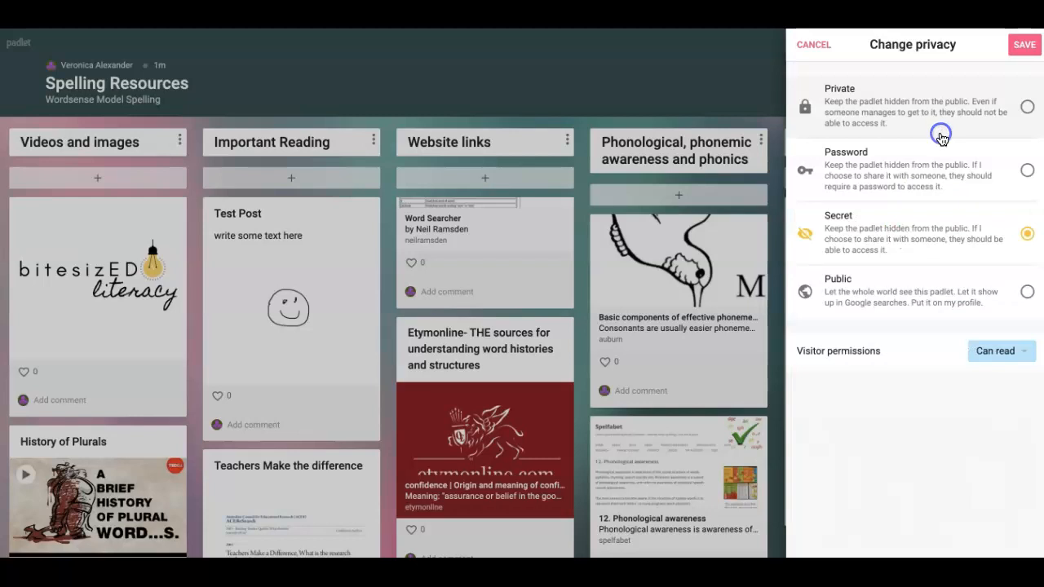
click(1030, 48)
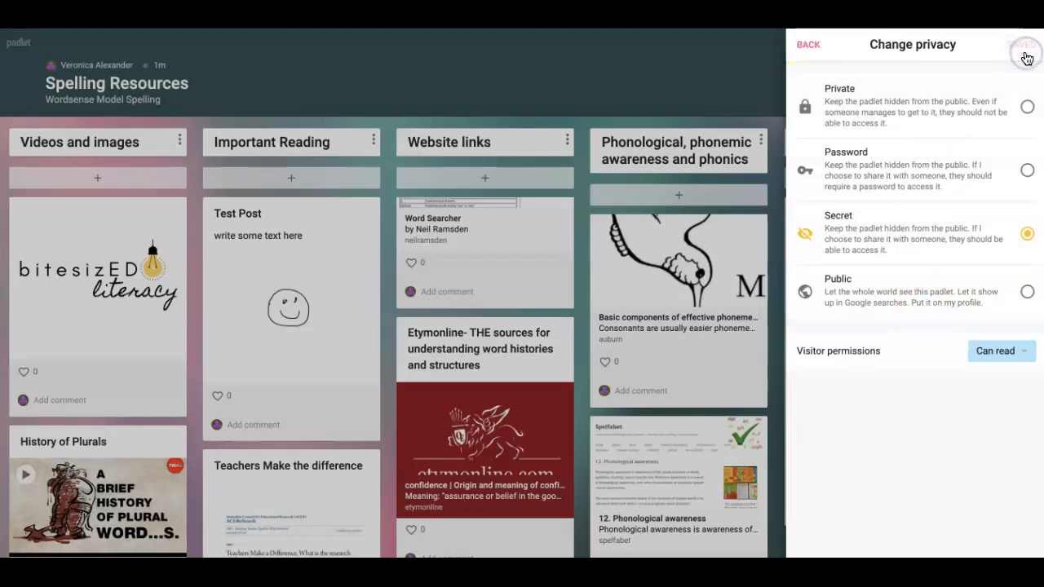
click(806, 44)
click(805, 48)
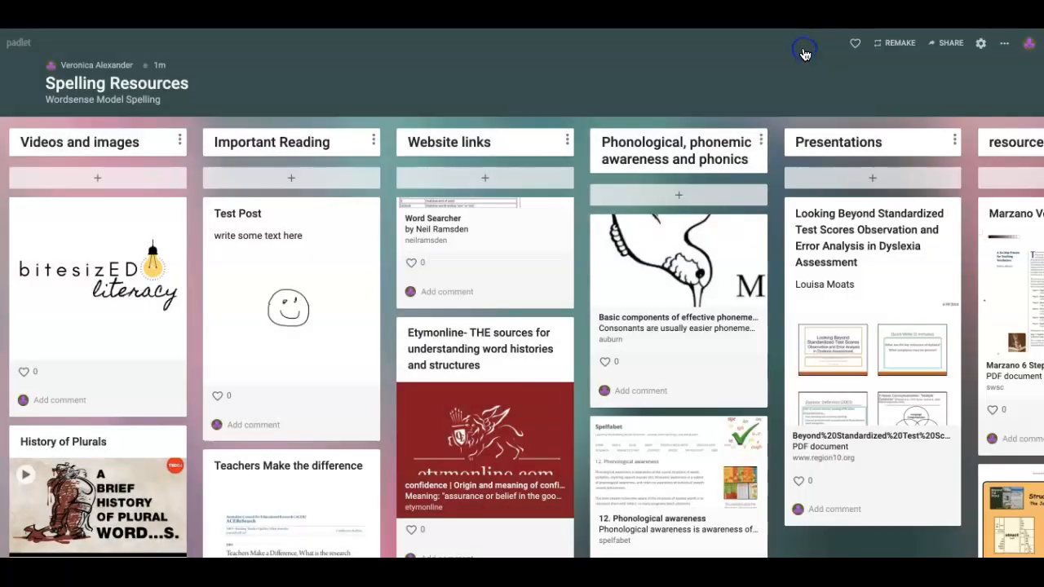
Turn off viewer comments on posts in the padlet's modification settings.
click(978, 46)
scroll(867, 227, down, 2)
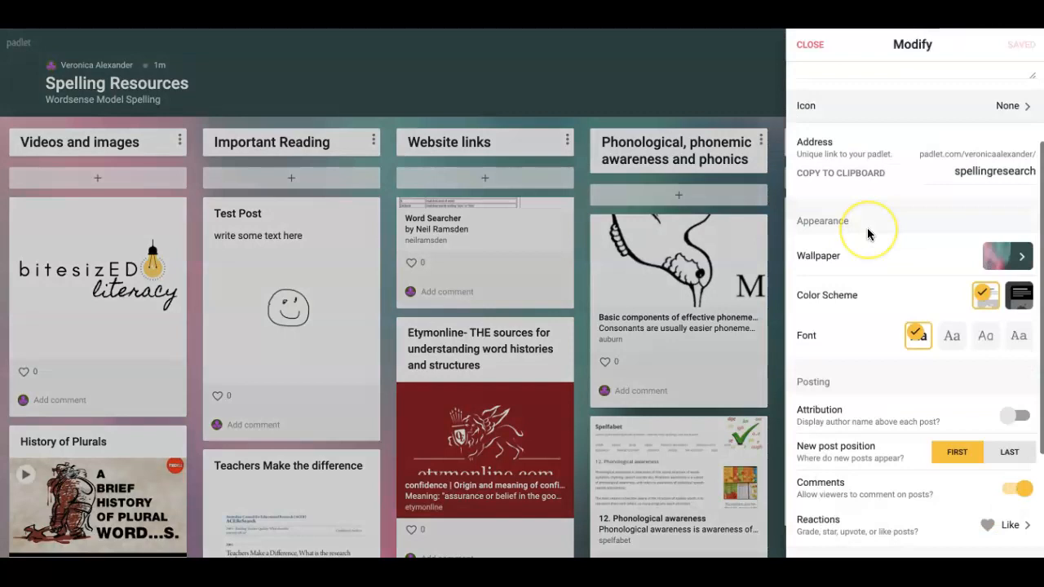
scroll(866, 232, down, 2)
click(1015, 324)
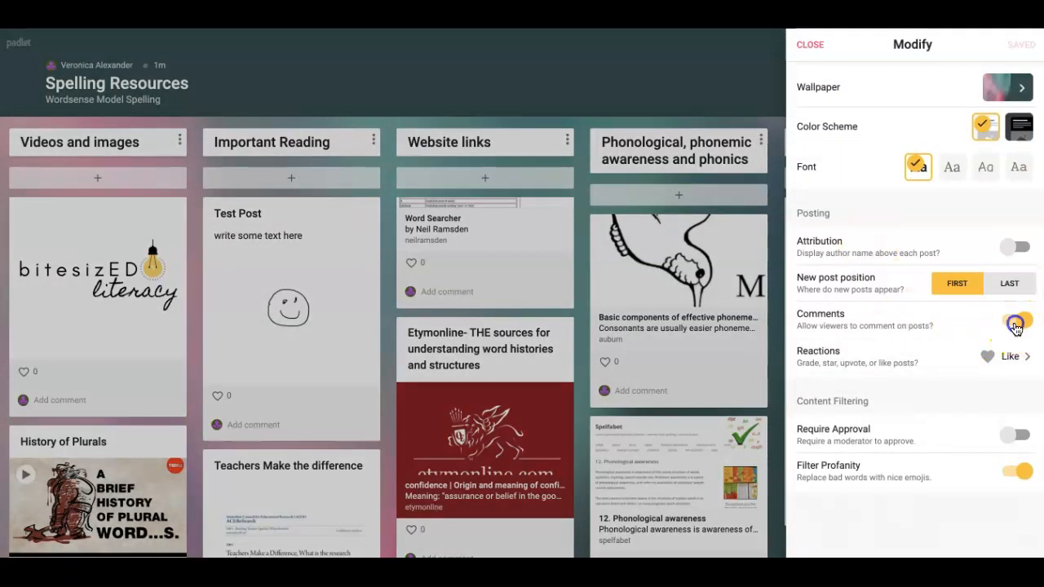
Try the None reaction option, set post reactions back to Like, and save the modified settings.
click(994, 379)
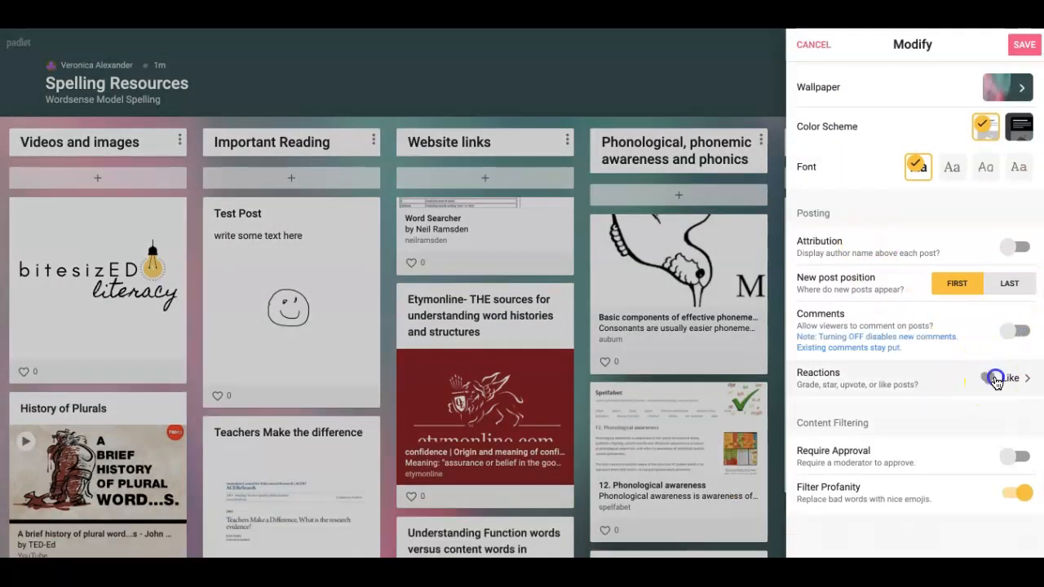
click(820, 96)
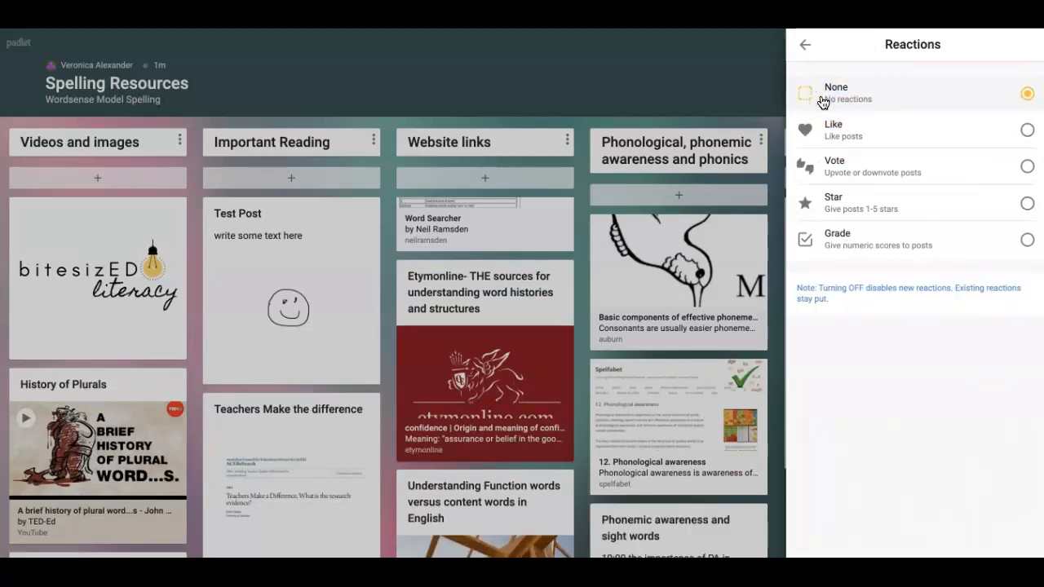
click(832, 130)
click(806, 45)
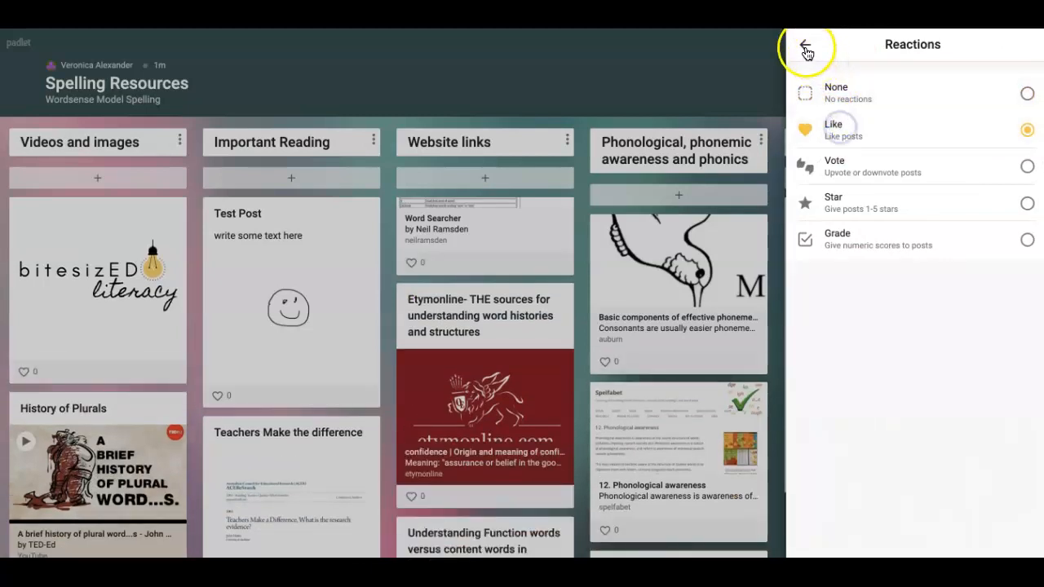
click(1021, 43)
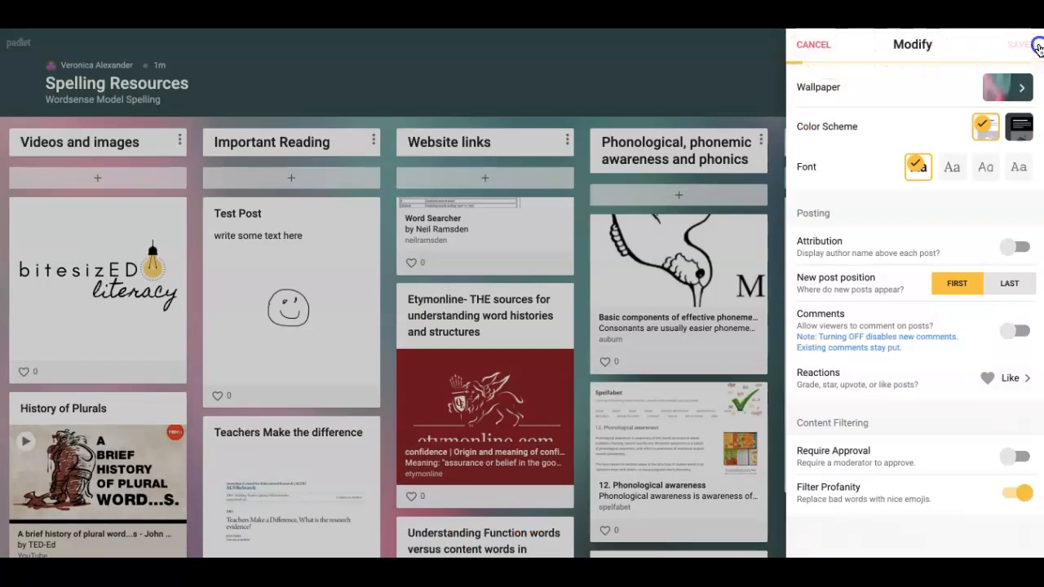
click(589, 69)
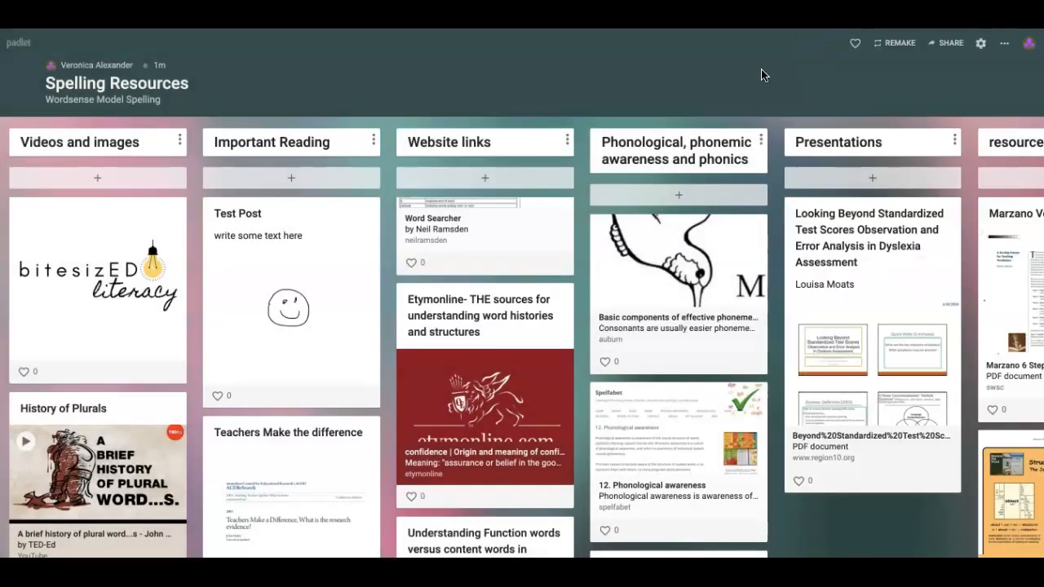
Switch to the Our World Map padlet and look over its pins around Europe.
click(555, 78)
click(519, 79)
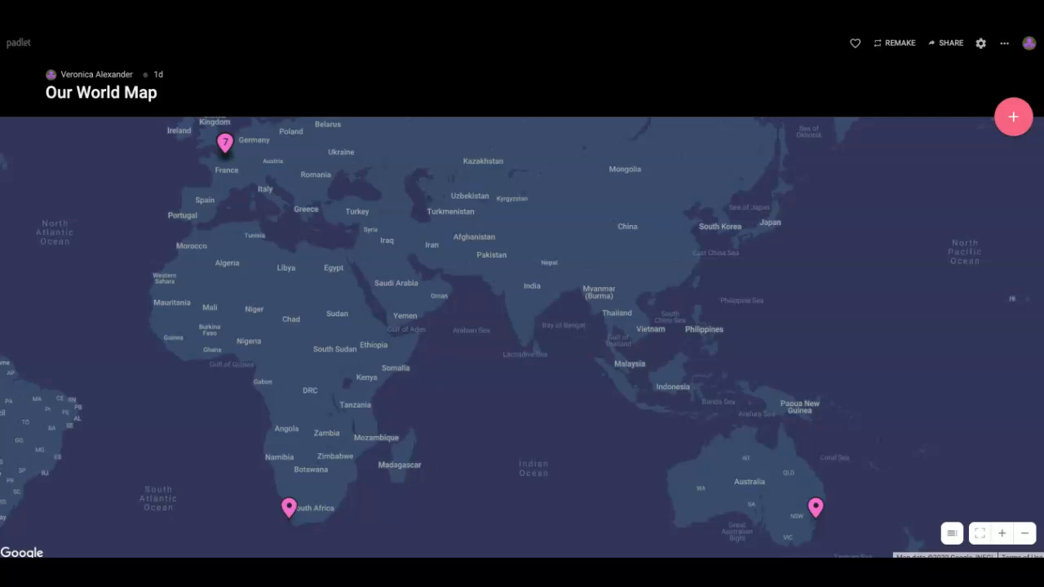
click(302, 170)
drag(288, 226, 304, 248)
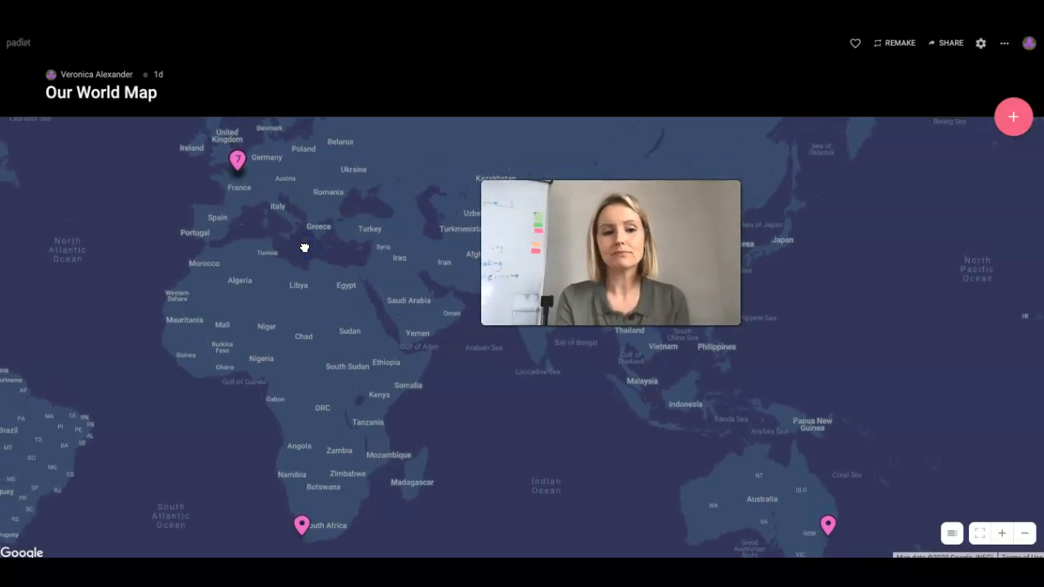
drag(304, 247, 322, 296)
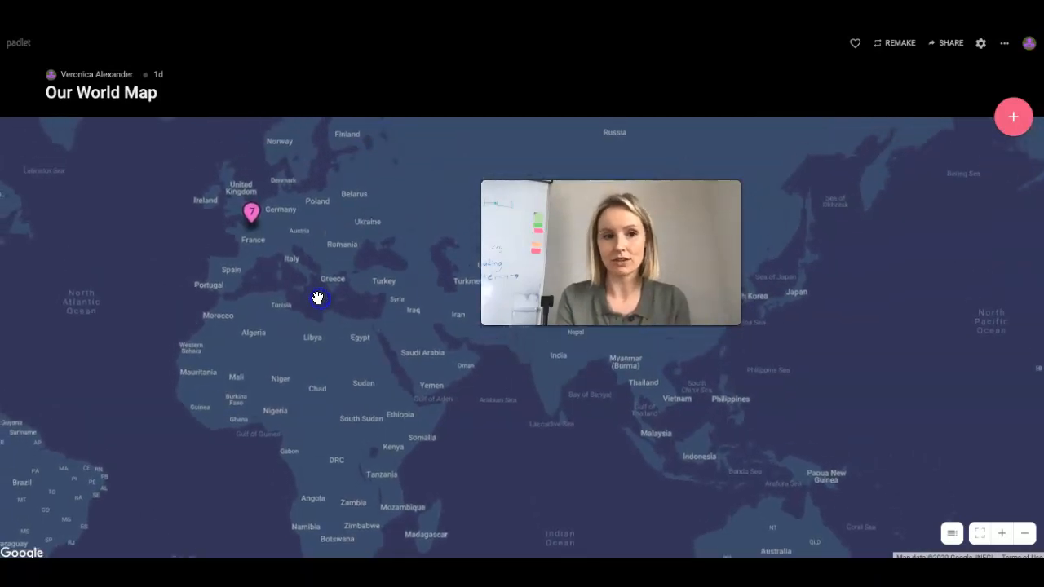
click(315, 278)
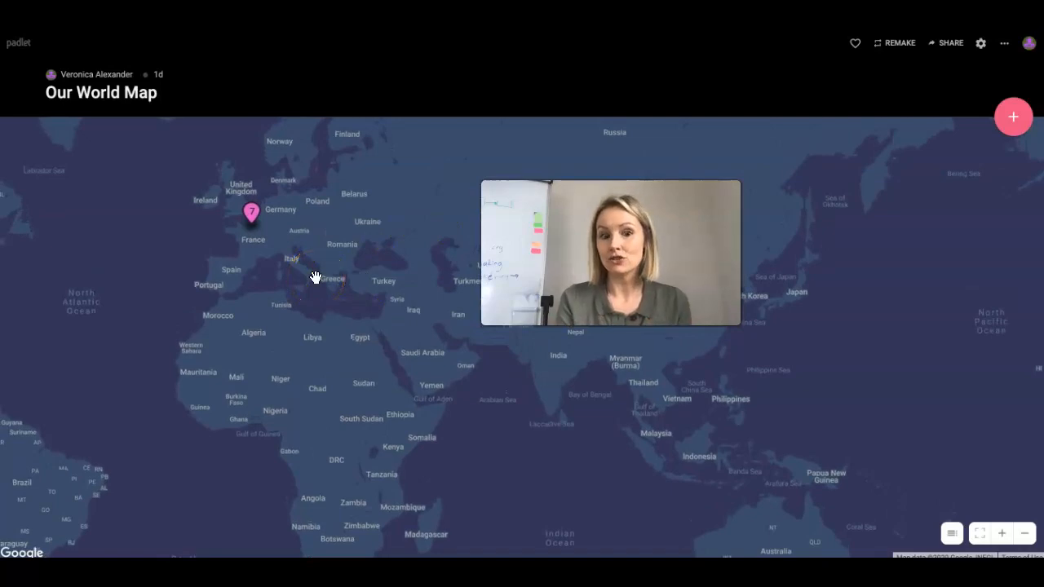
click(308, 278)
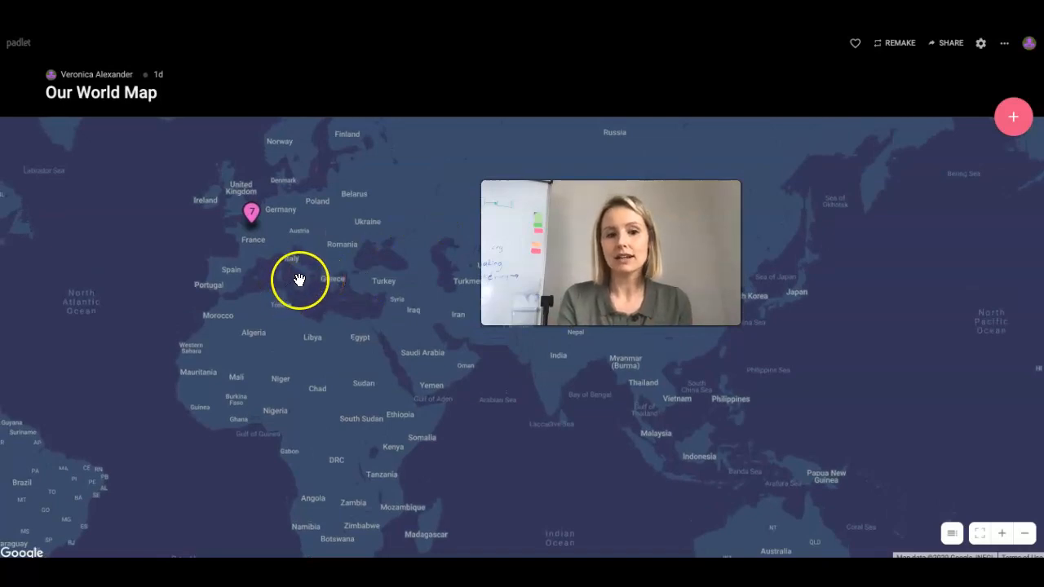
drag(272, 288, 317, 331)
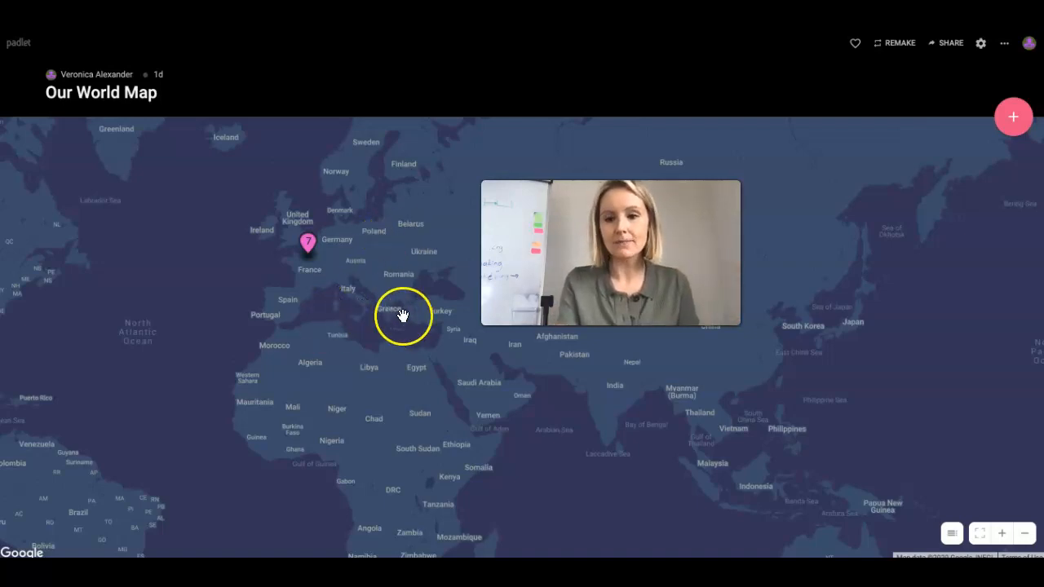
Examine the cluster of pins in central Paris on the world map in close-up.
click(1001, 533)
click(1001, 532)
drag(326, 282, 608, 410)
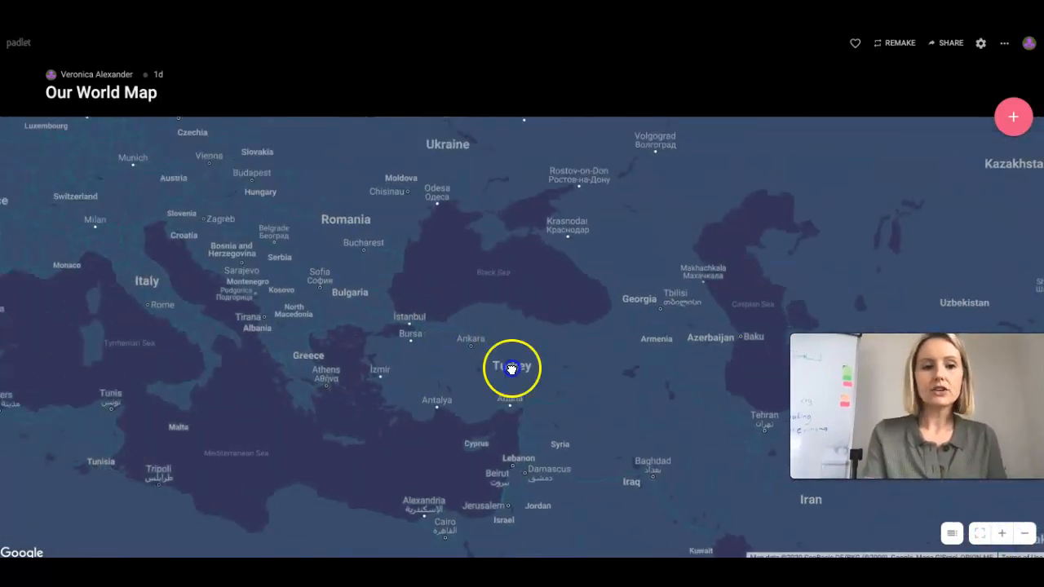
drag(511, 366, 628, 438)
drag(464, 347, 594, 357)
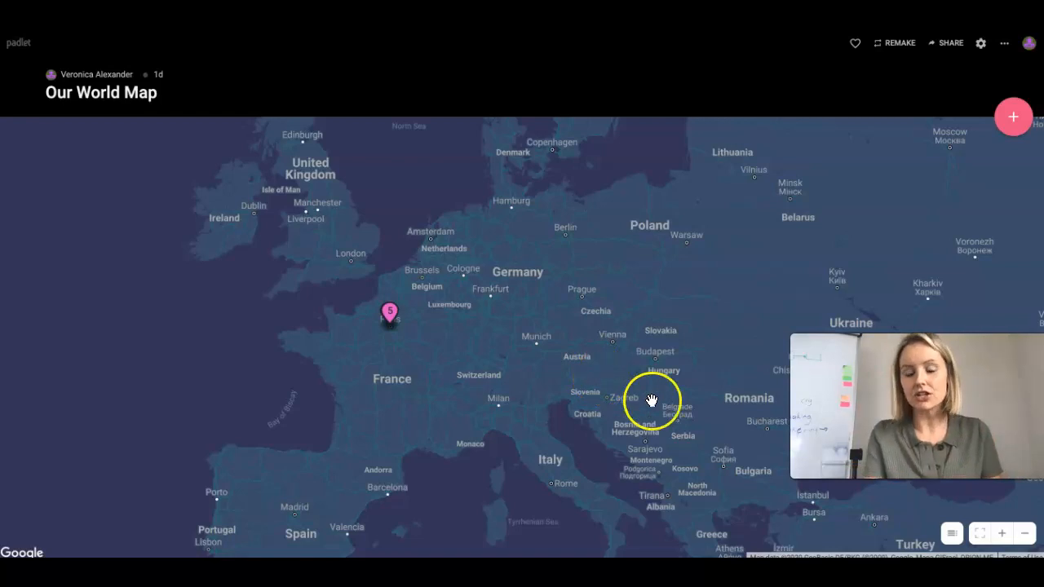
click(1004, 536)
click(1005, 536)
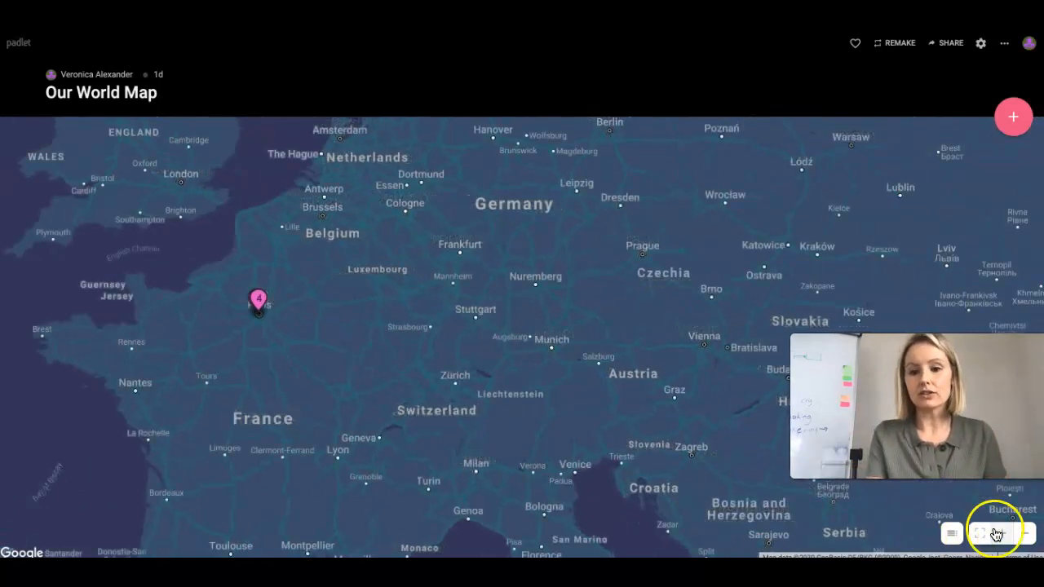
drag(528, 401, 699, 426)
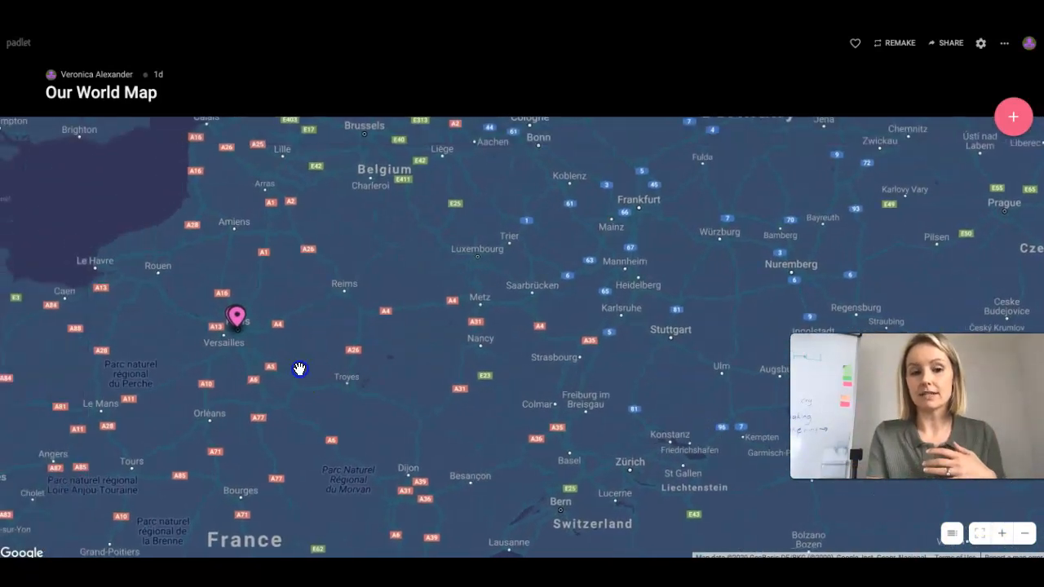
drag(298, 367, 543, 345)
click(1001, 533)
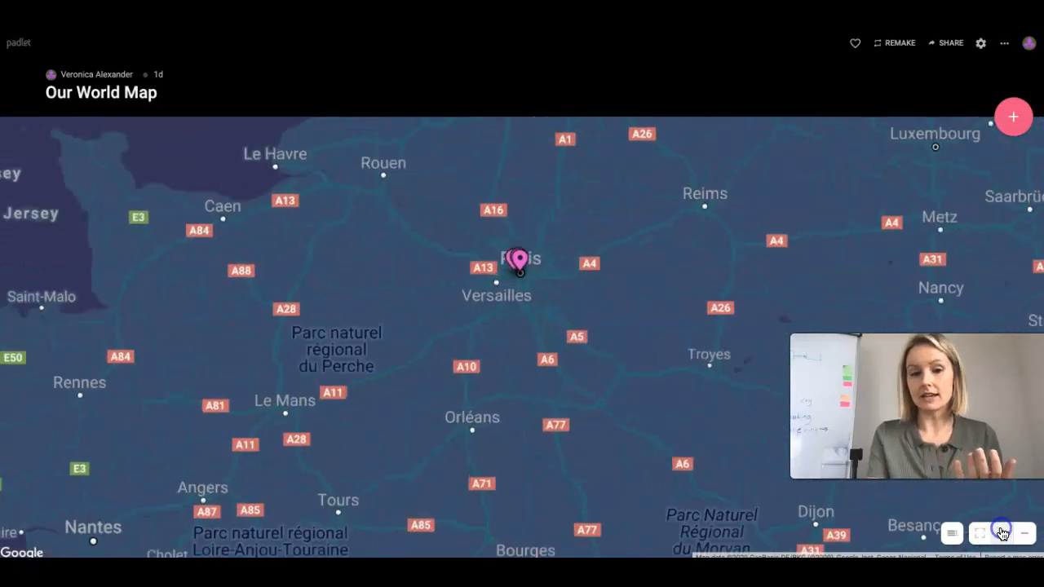
click(1005, 536)
click(1005, 537)
drag(730, 303, 706, 465)
click(1001, 533)
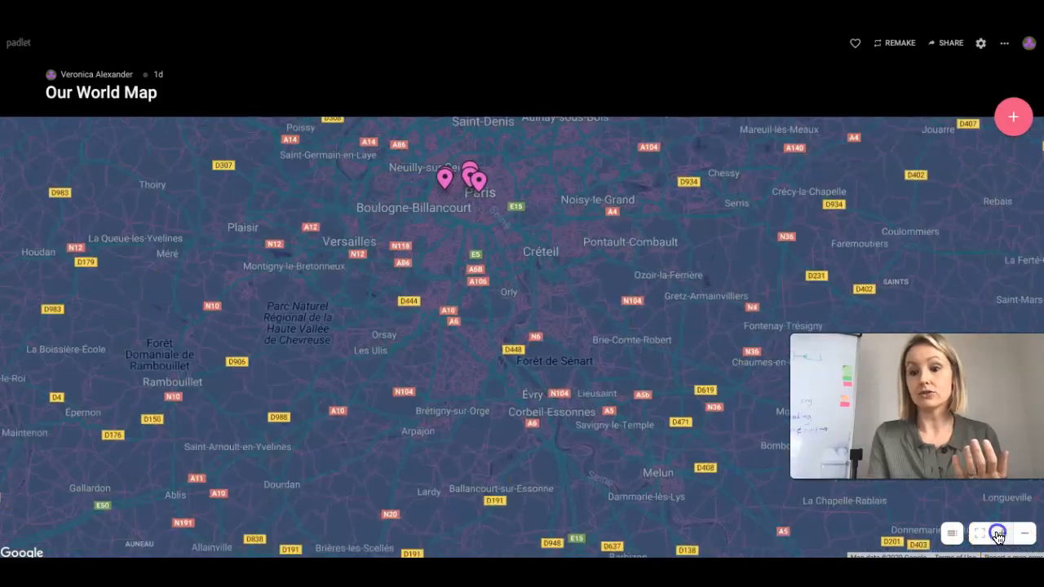
drag(603, 224, 597, 394)
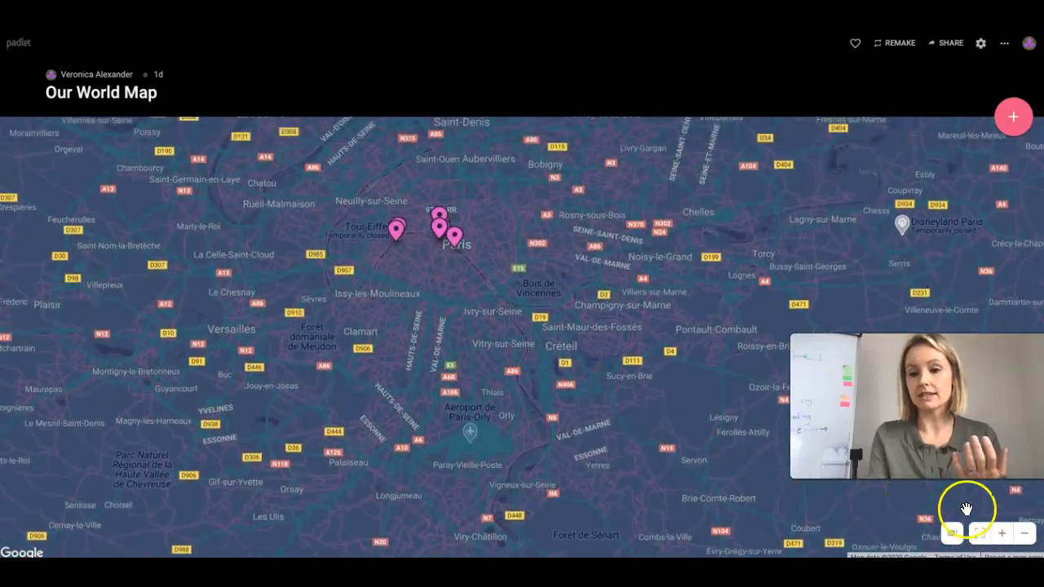
click(1001, 533)
drag(601, 305, 654, 438)
click(1001, 533)
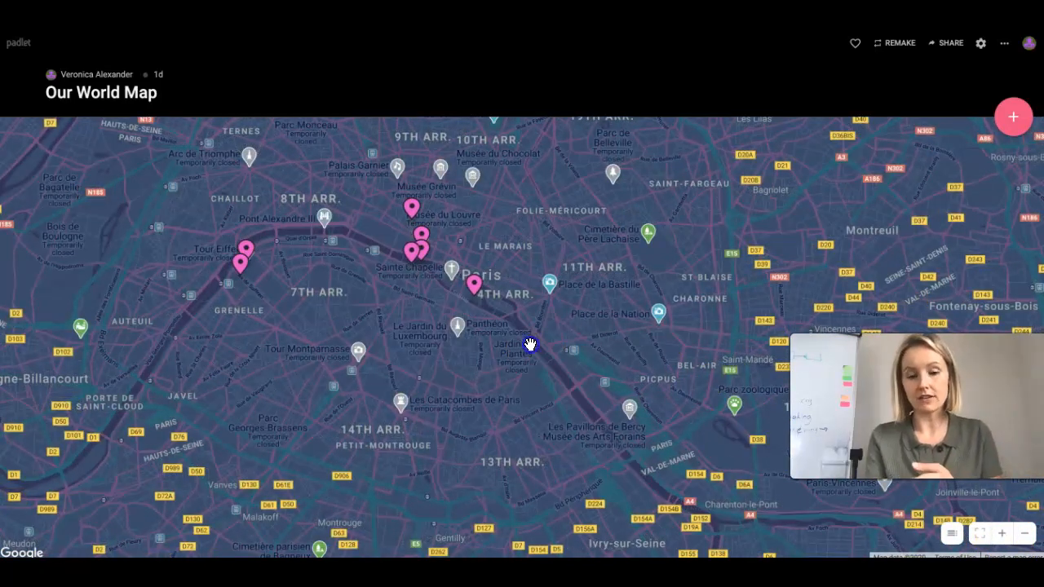
drag(530, 344, 556, 388)
View the Notre Dame, Eiffel Tower, Palais-Royal, Louvre Museum, Pont des Arts and Place Justin Godart posts in turn.
click(499, 329)
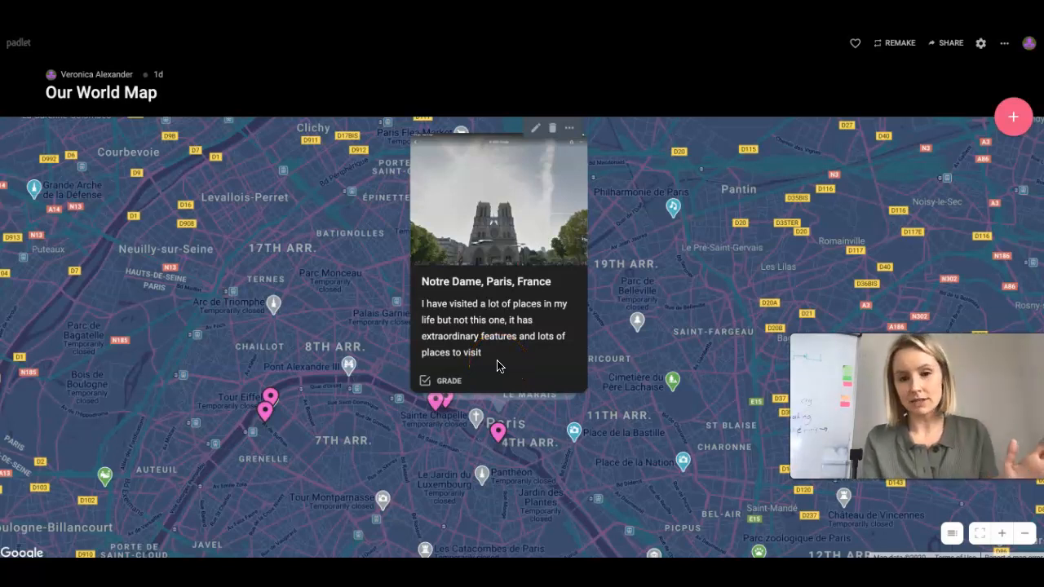
click(267, 417)
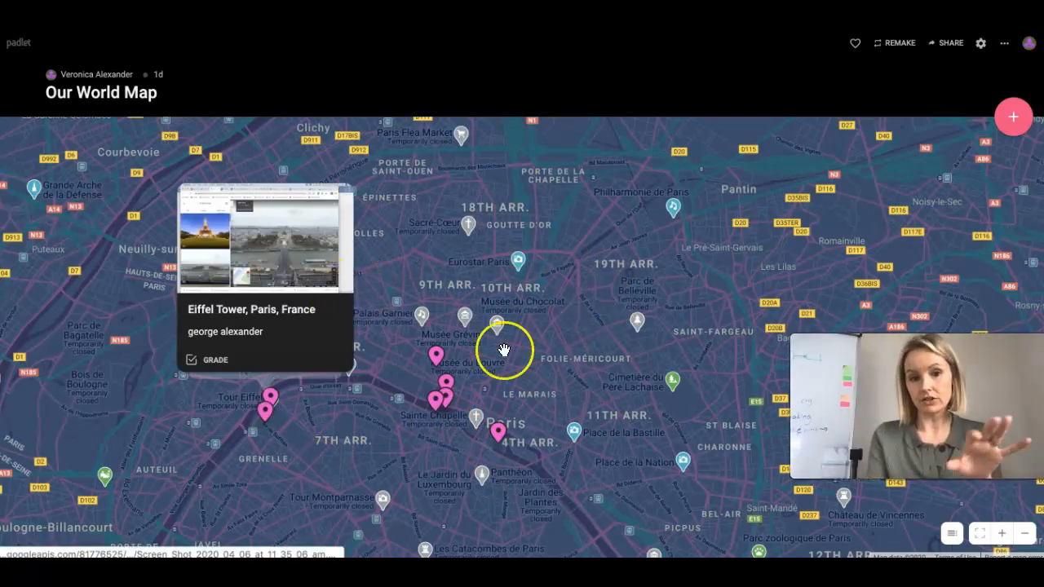
click(439, 363)
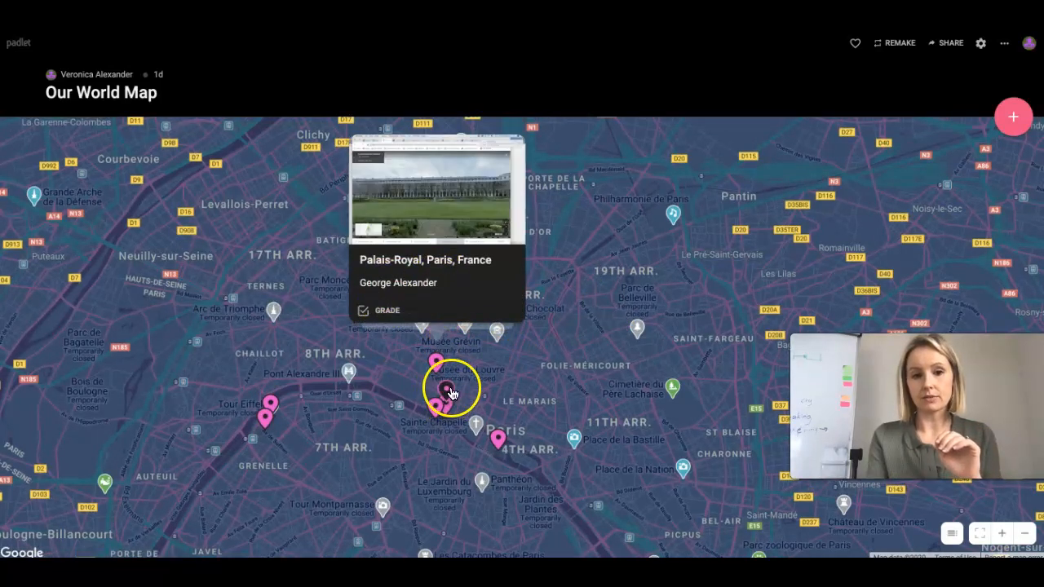
click(446, 391)
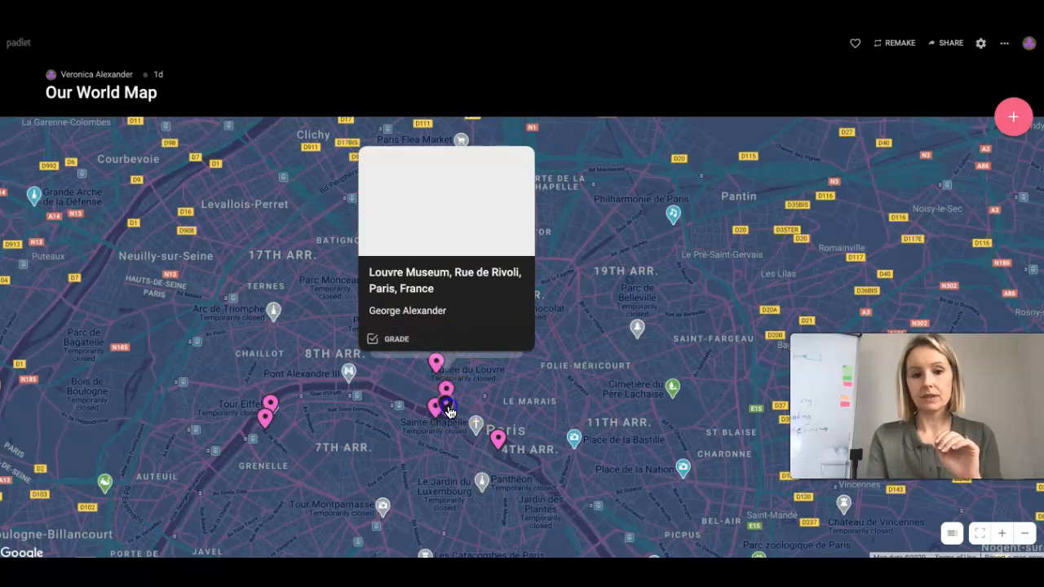
click(445, 400)
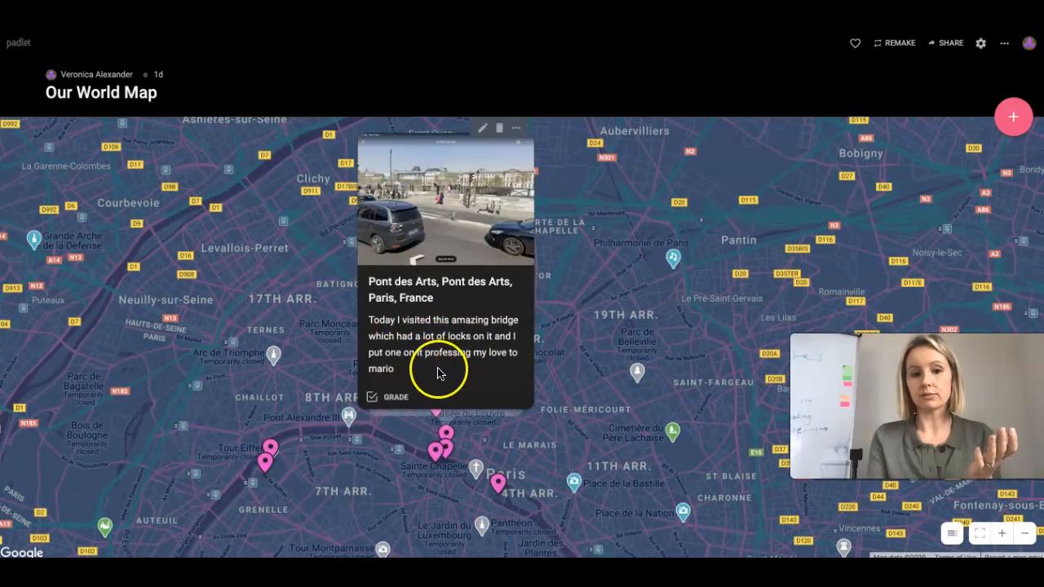
click(436, 452)
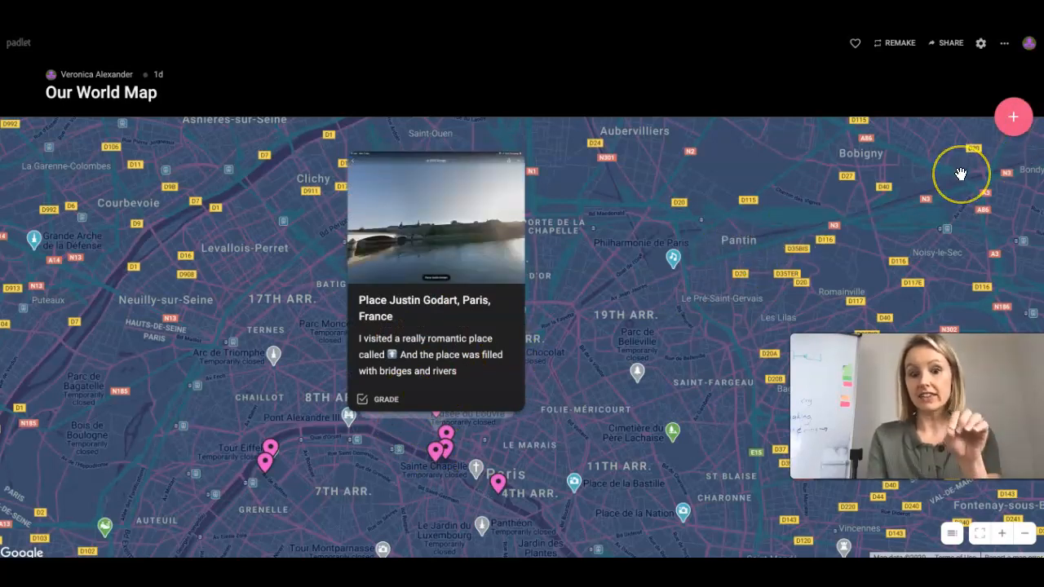
Start a new map post, search for "eifeel" and choose Eiffel Tower, Paris, France as its location.
click(1013, 117)
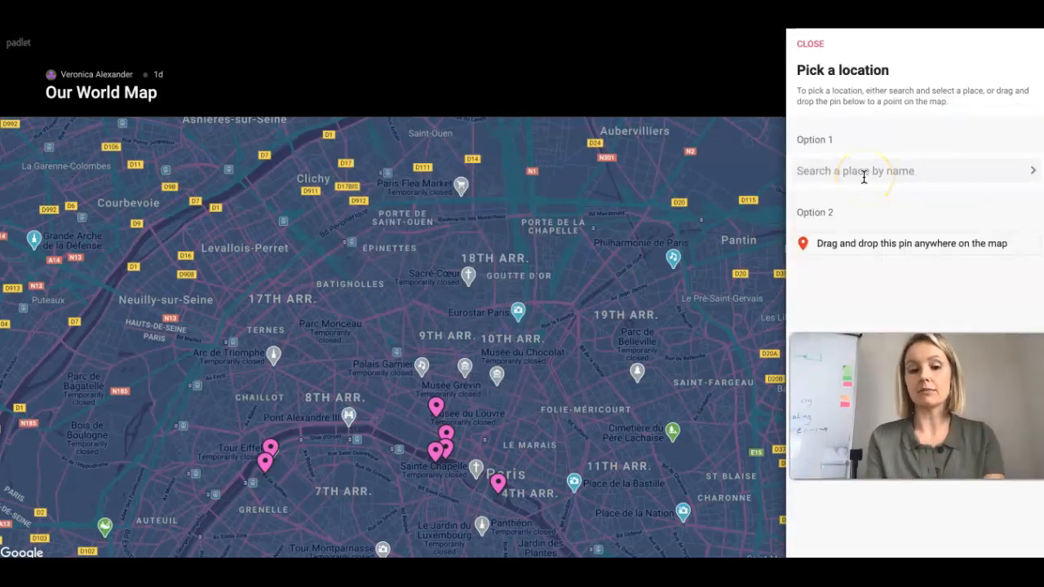
text(eifeel)
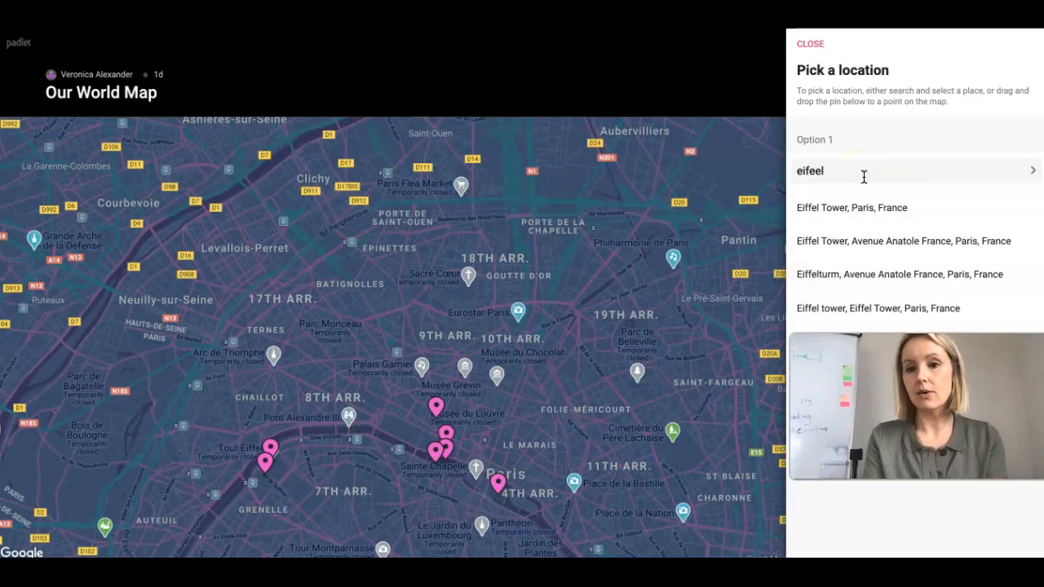
click(864, 175)
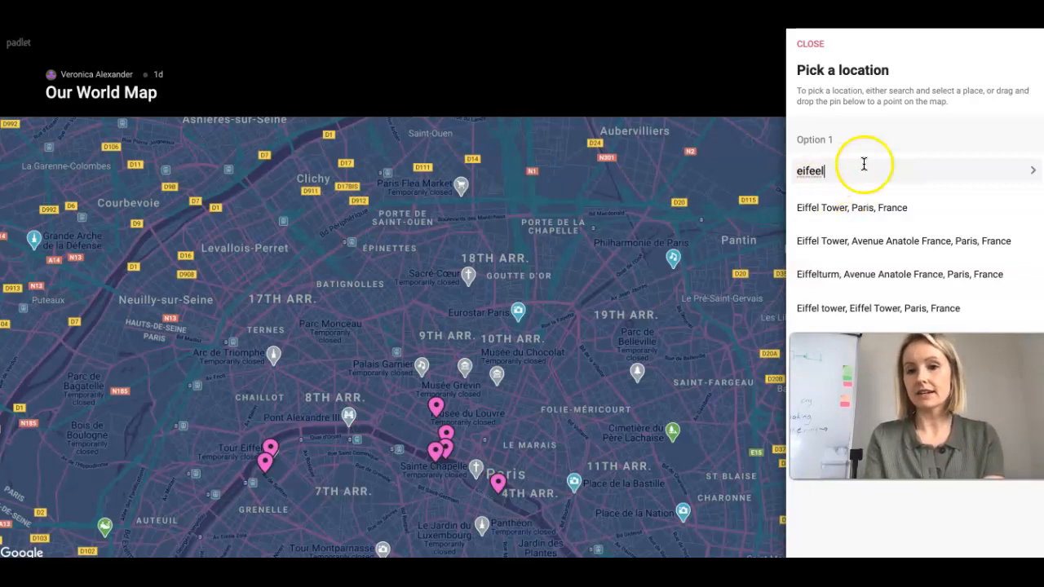
click(849, 213)
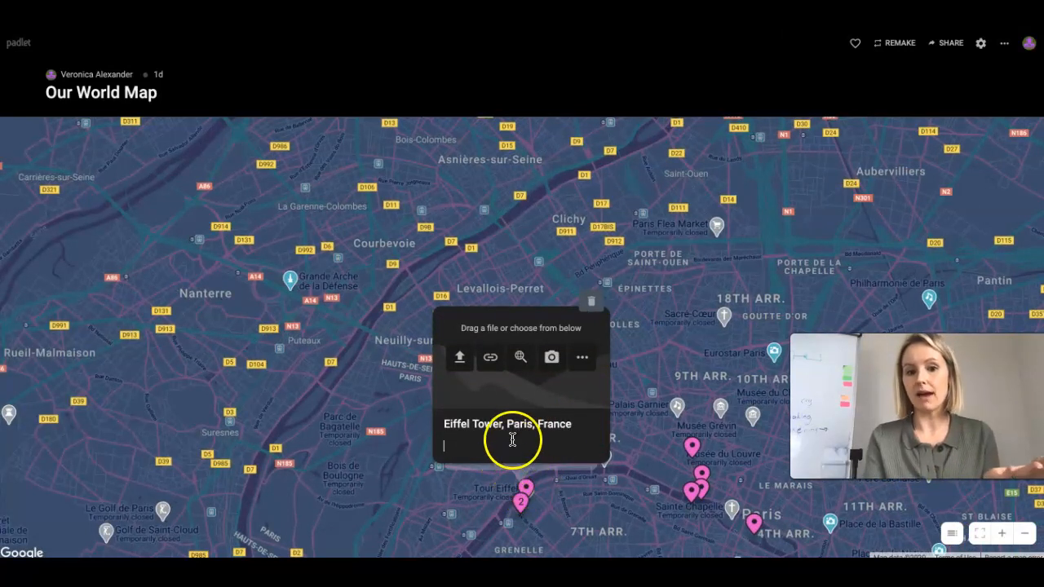
Try the Film attachment option for the Eiffel Tower post and close the video booth without recording.
click(585, 362)
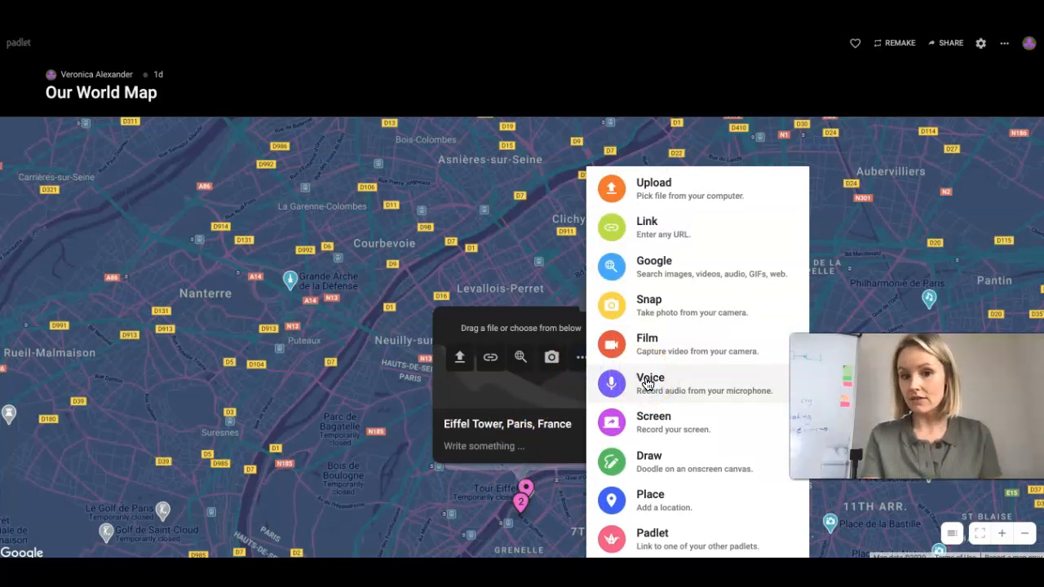
click(652, 352)
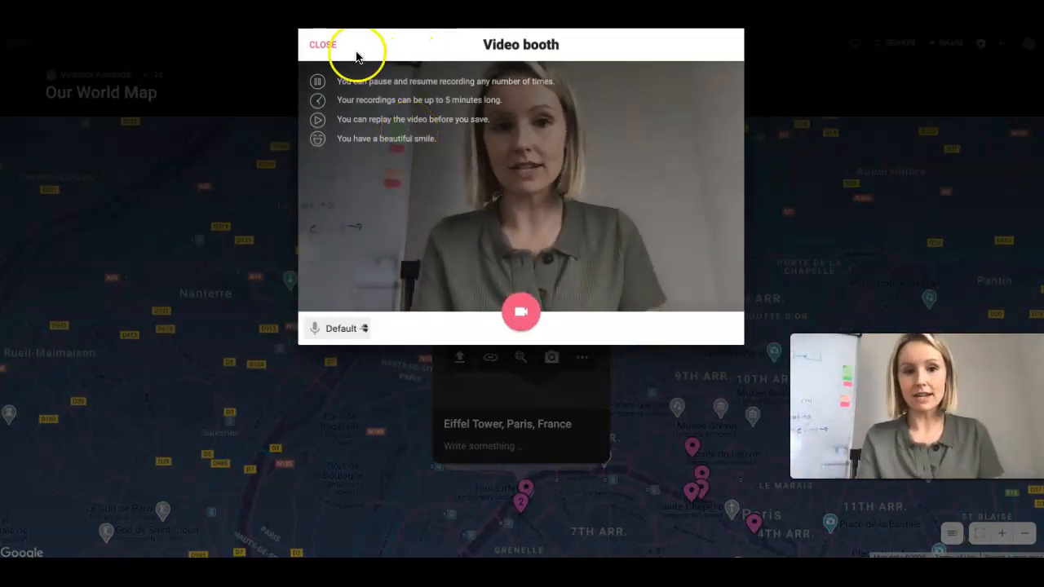
click(325, 47)
Review the attachment options of the Eiffel Tower post again and delete the draft post.
click(581, 359)
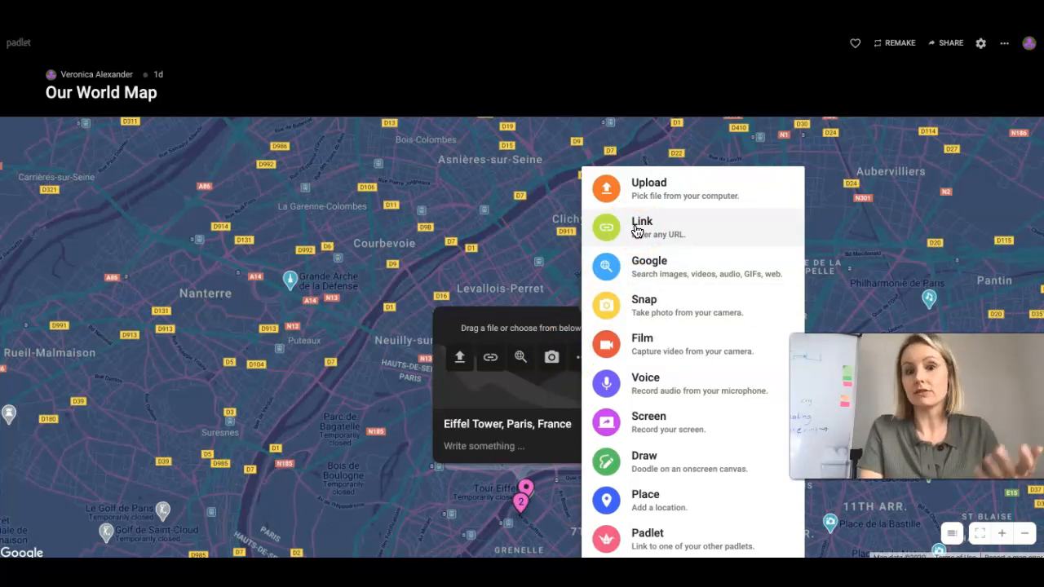
click(545, 401)
click(593, 309)
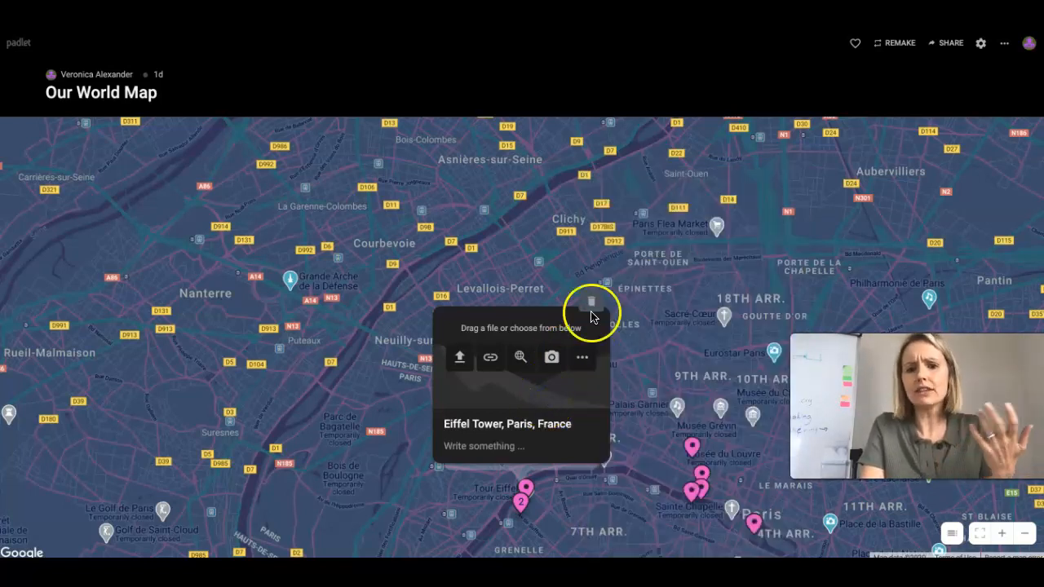
click(654, 89)
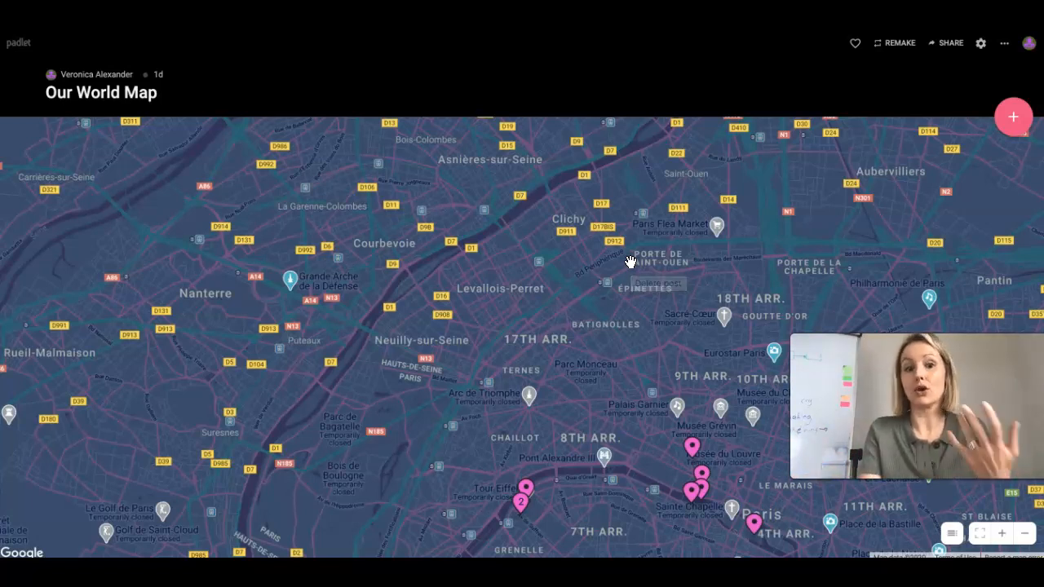
Zoom the world map out from Paris and examine it across Europe and Asia as far as the post near Sydney, Australia.
scroll(644, 253, down, 3)
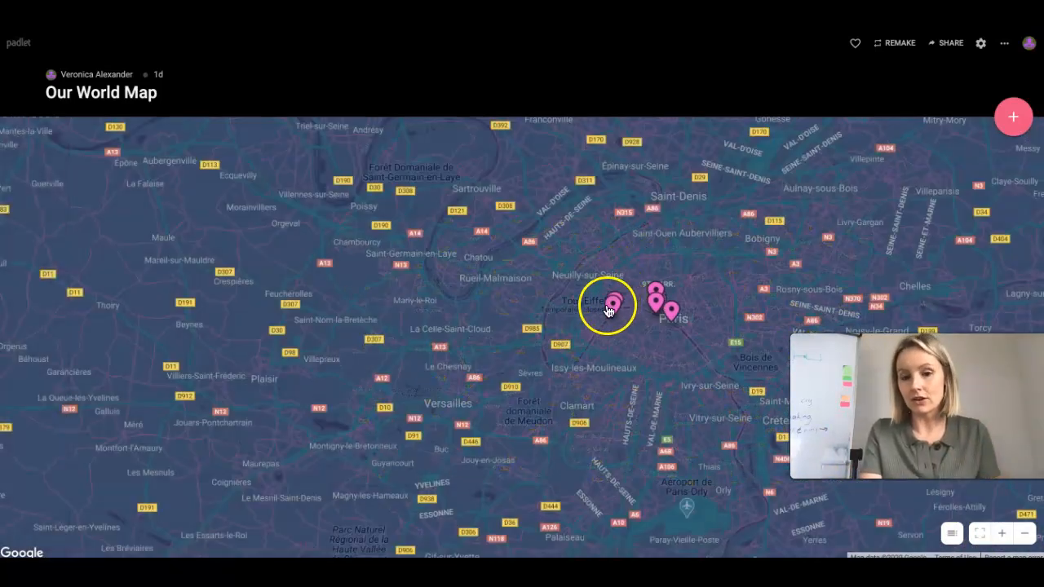
scroll(587, 359, down, 2)
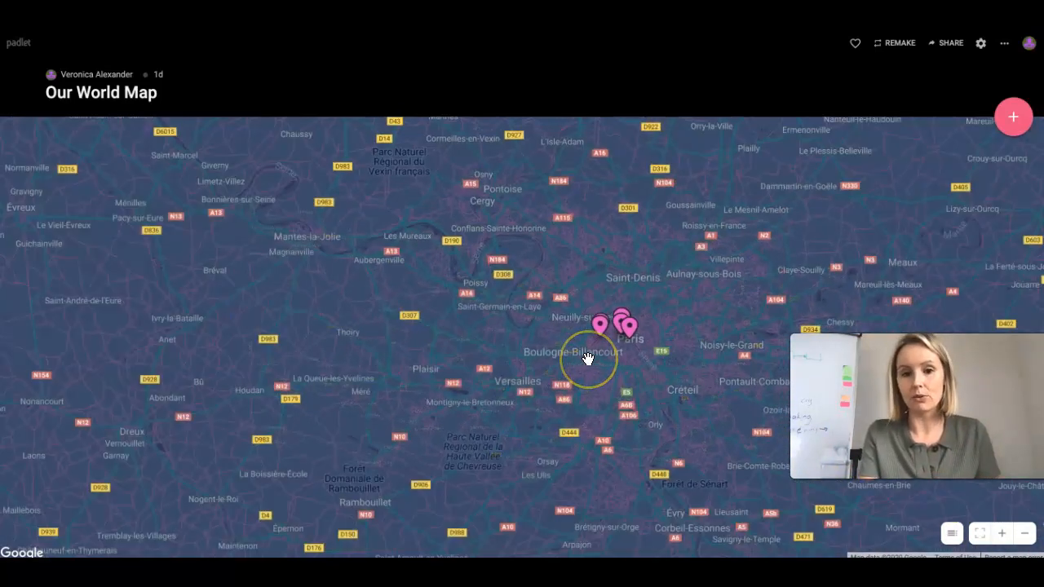
scroll(587, 359, down, 1)
scroll(587, 359, down, 1)
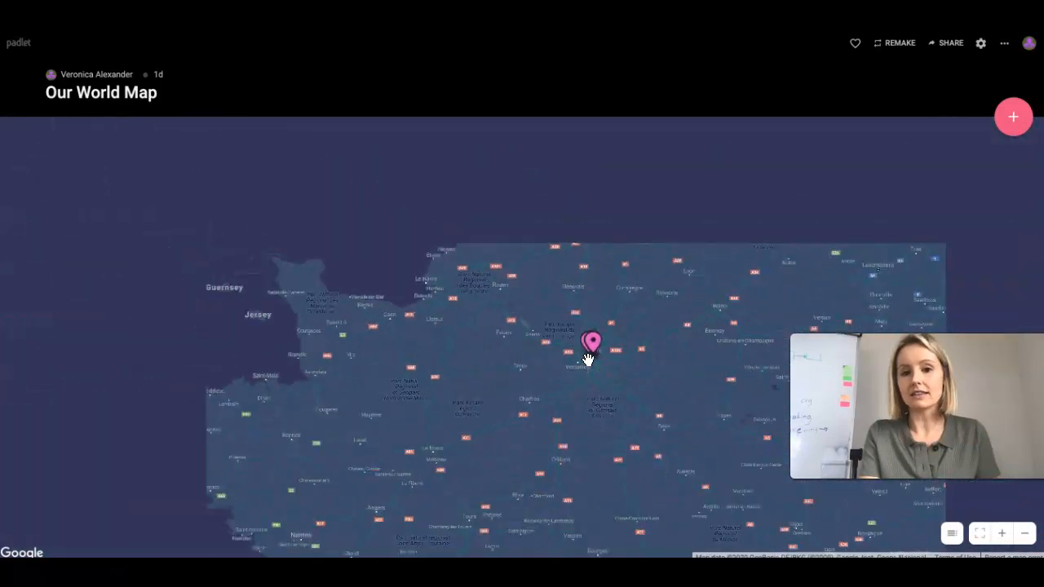
scroll(644, 316, down, 3)
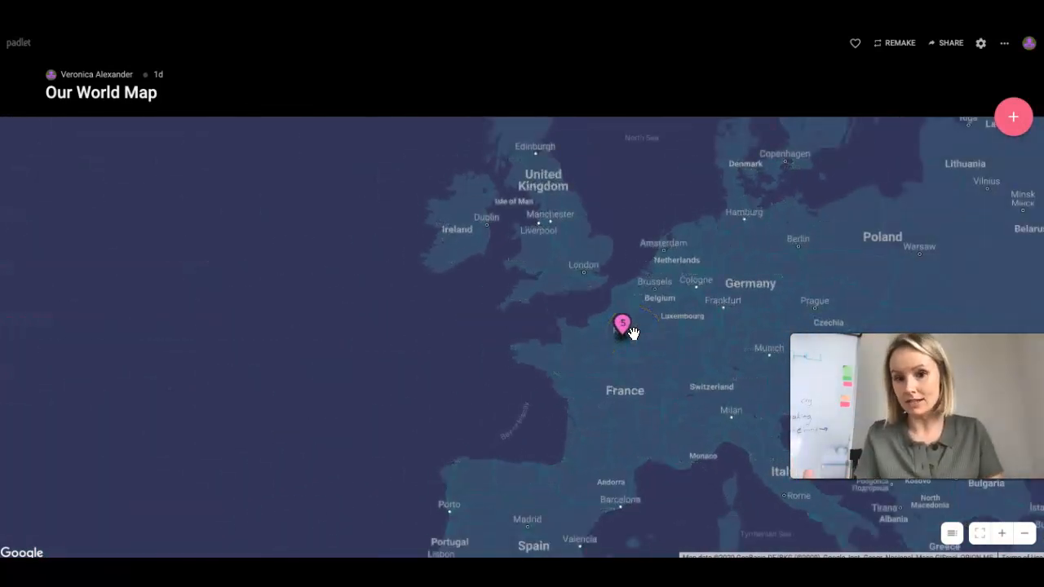
drag(715, 400, 158, 264)
drag(400, 307, 240, 236)
drag(405, 258, 401, 317)
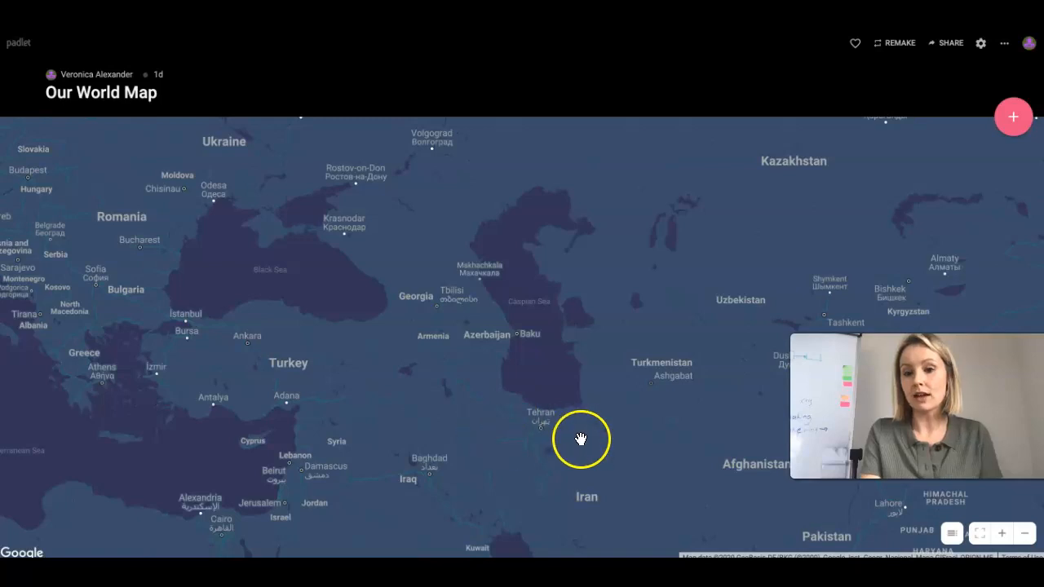
drag(579, 433, 482, 327)
scroll(468, 380, down, 1)
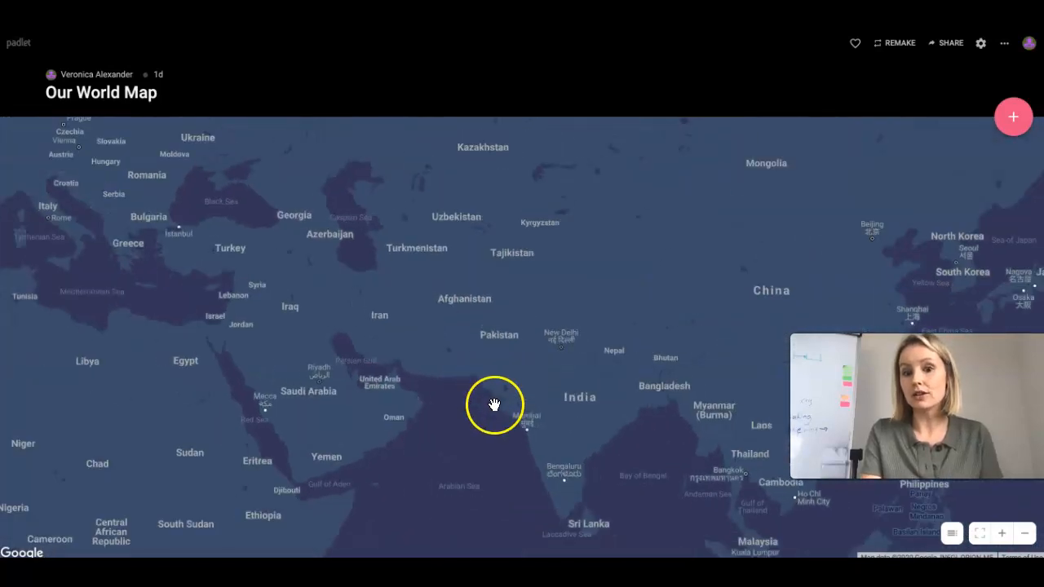
drag(607, 366, 538, 329)
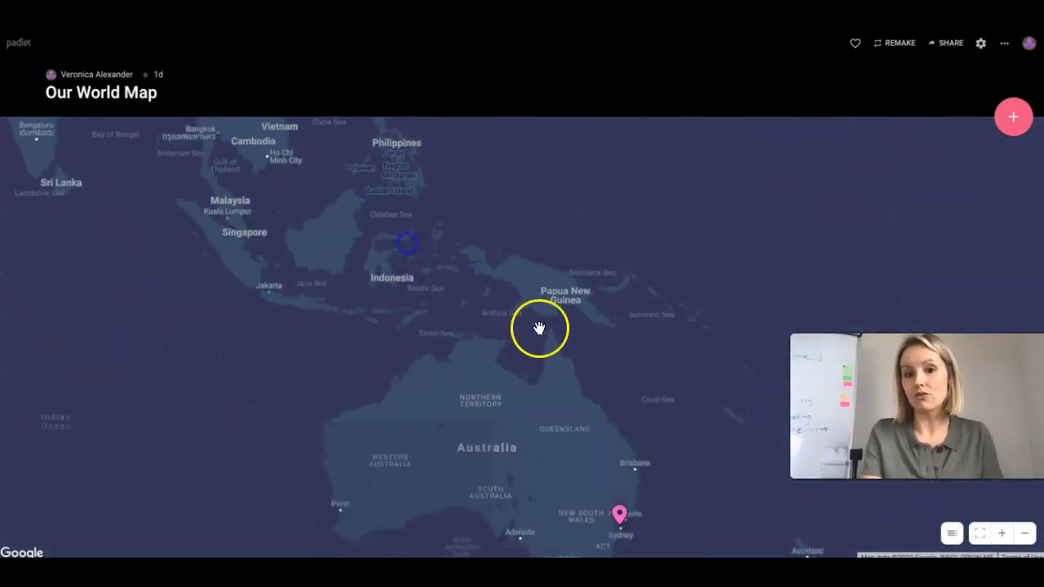
drag(573, 456, 615, 380)
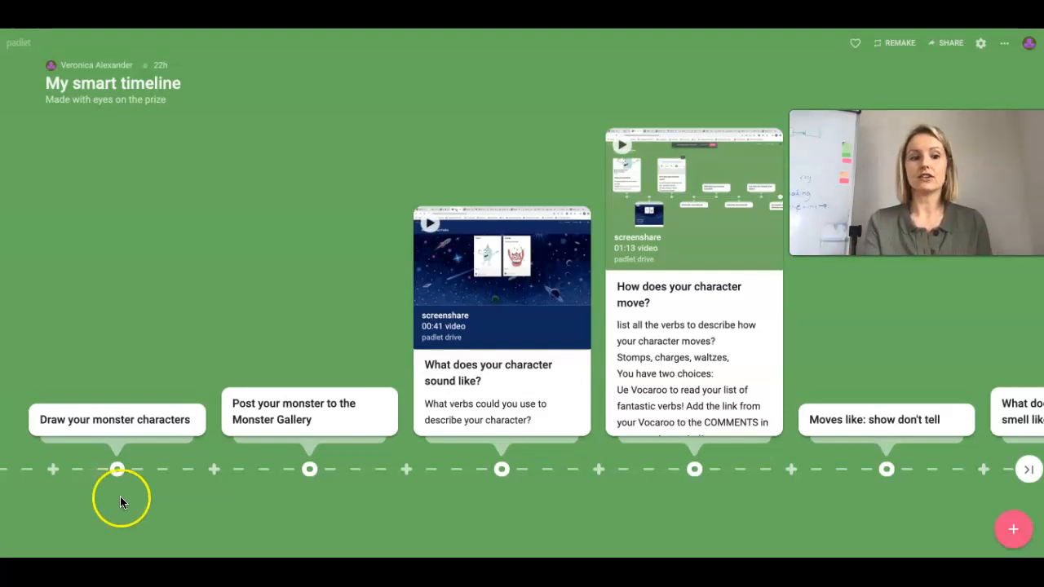
Open the "Draw your monster characters" timeline post for editing, try the Film attachment and close the video booth without recording.
mouse_move(142, 437)
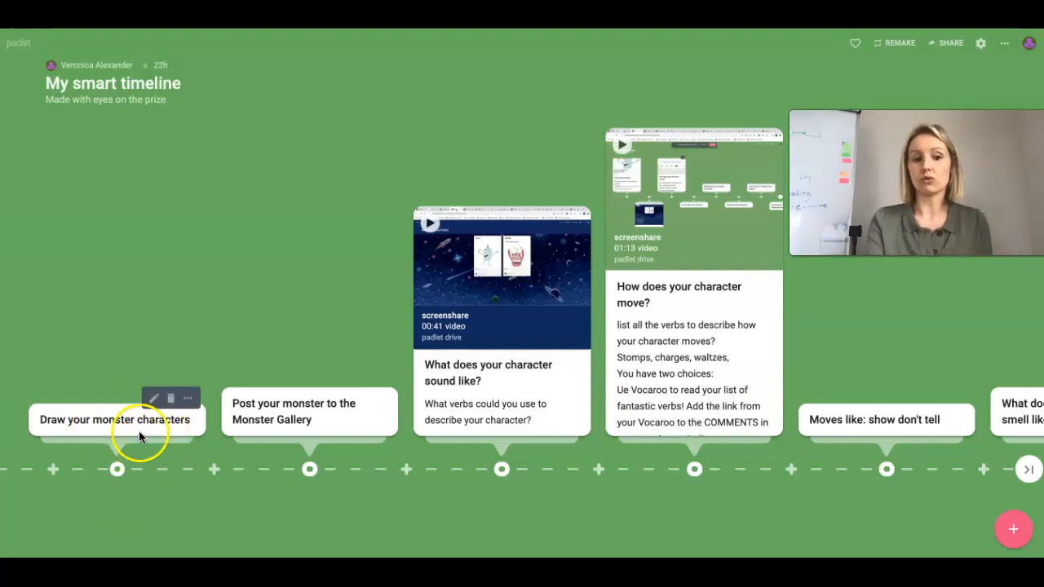
double_click(176, 433)
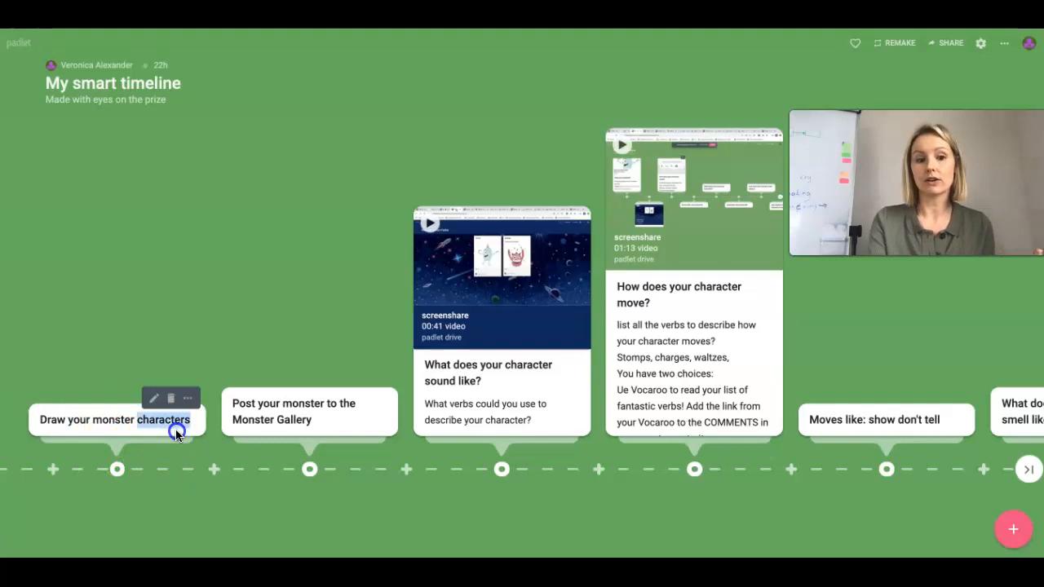
click(198, 424)
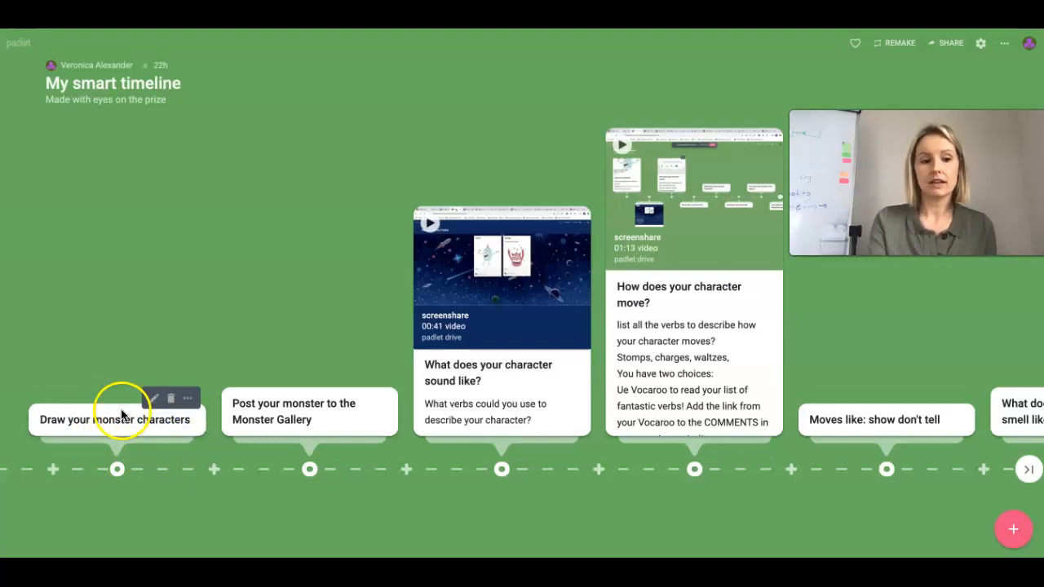
click(153, 401)
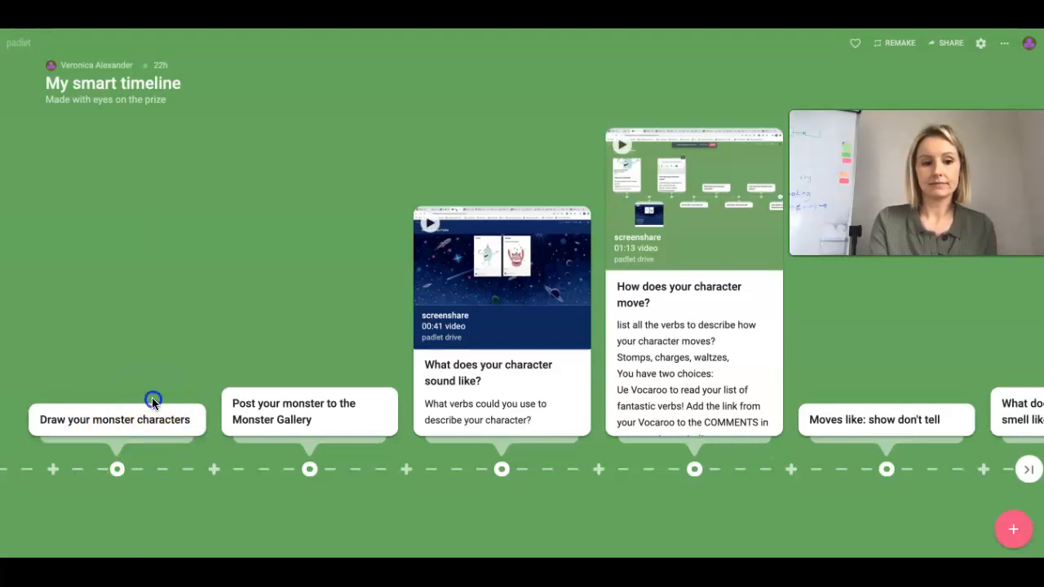
double_click(143, 419)
click(113, 412)
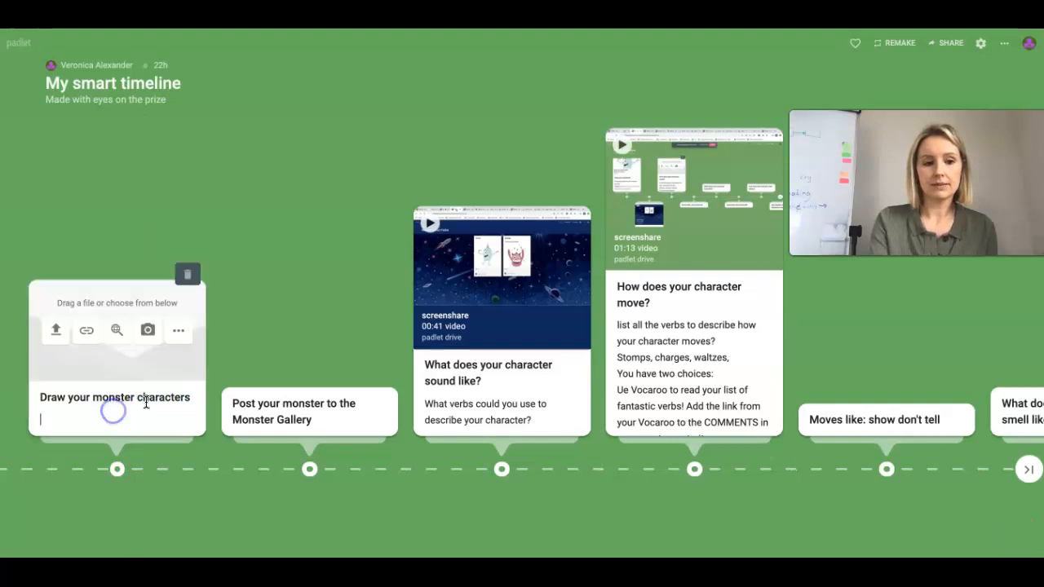
click(181, 332)
click(248, 352)
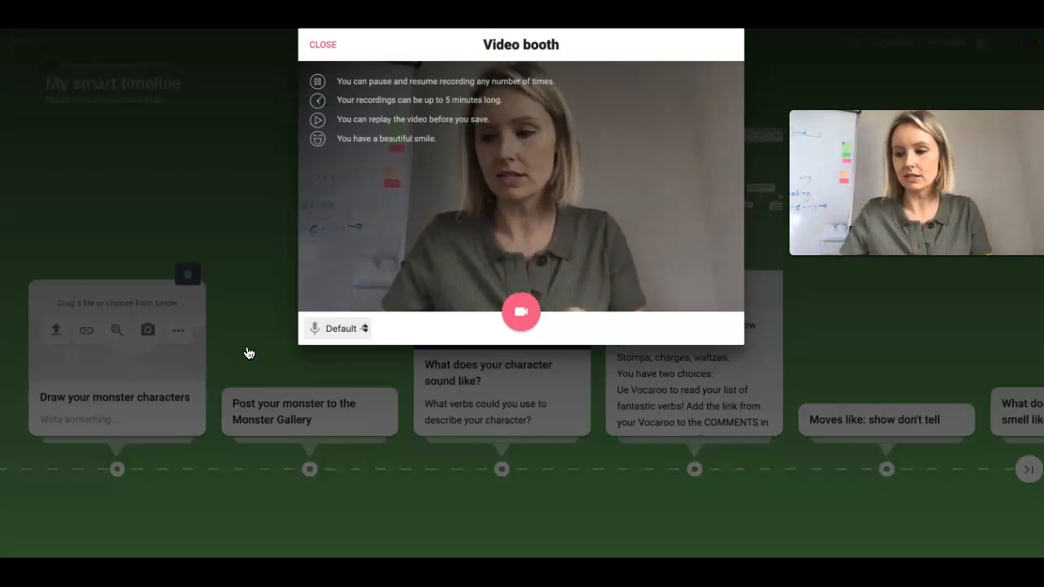
click(323, 46)
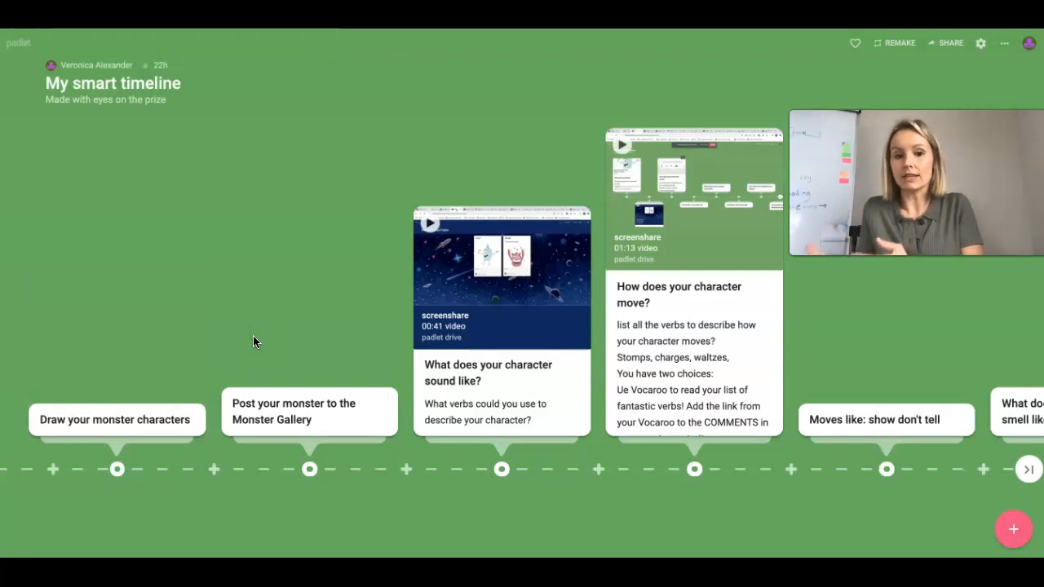
Open the "Post your monster to the Monster Gallery" post to review its attachment options, and close the editor.
mouse_move(268, 398)
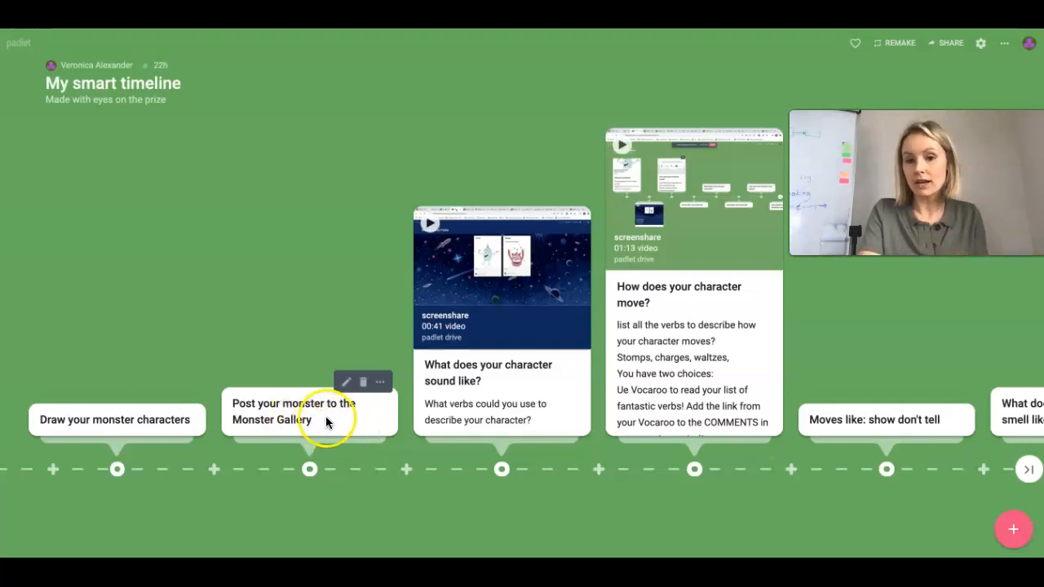
click(349, 388)
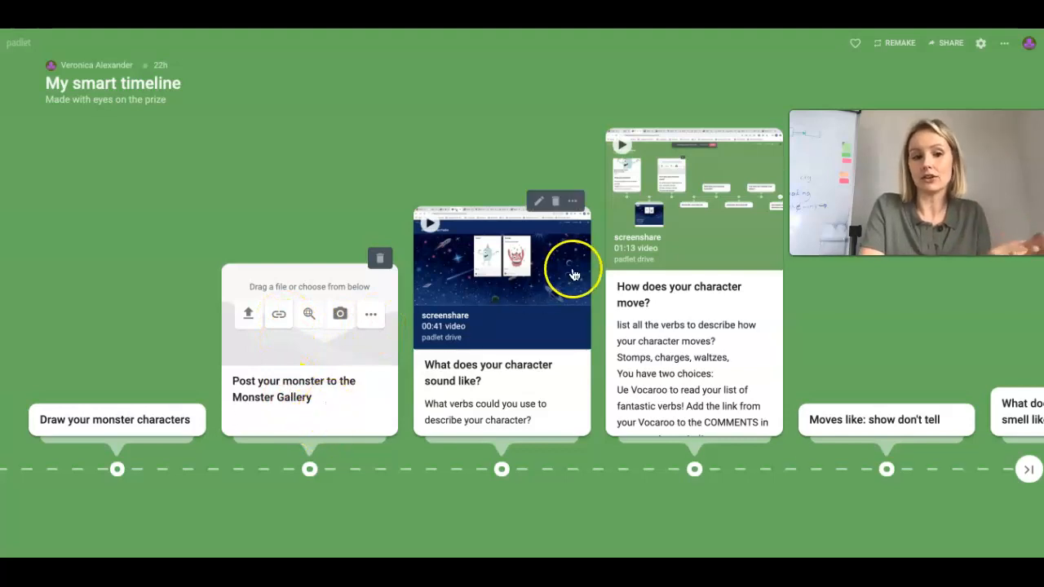
click(556, 489)
mouse_move(540, 397)
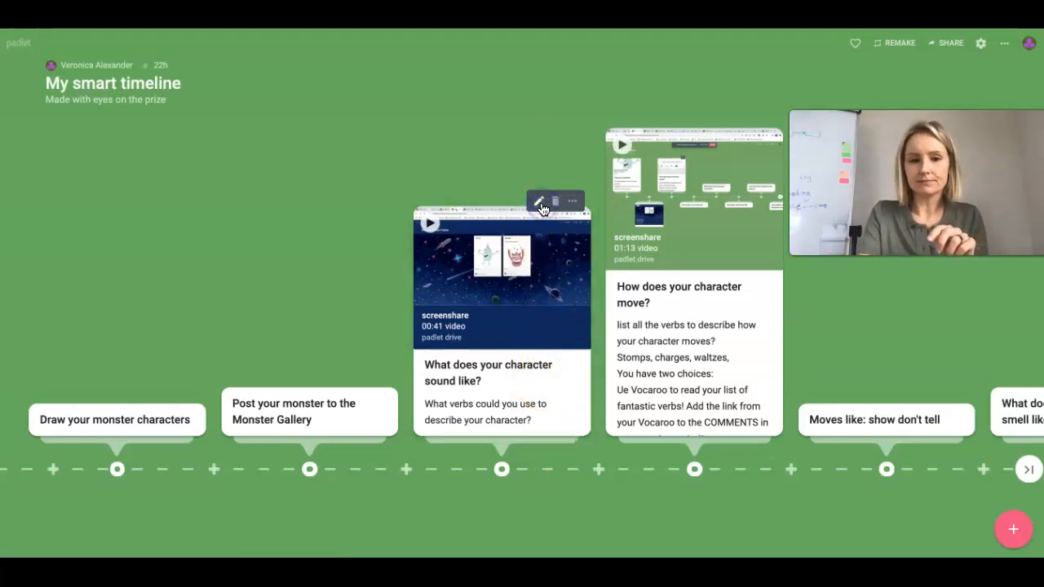
Reopen the "Post your monster to the Monster Gallery" post and start a recording of the entire screen with the default microphone.
click(372, 403)
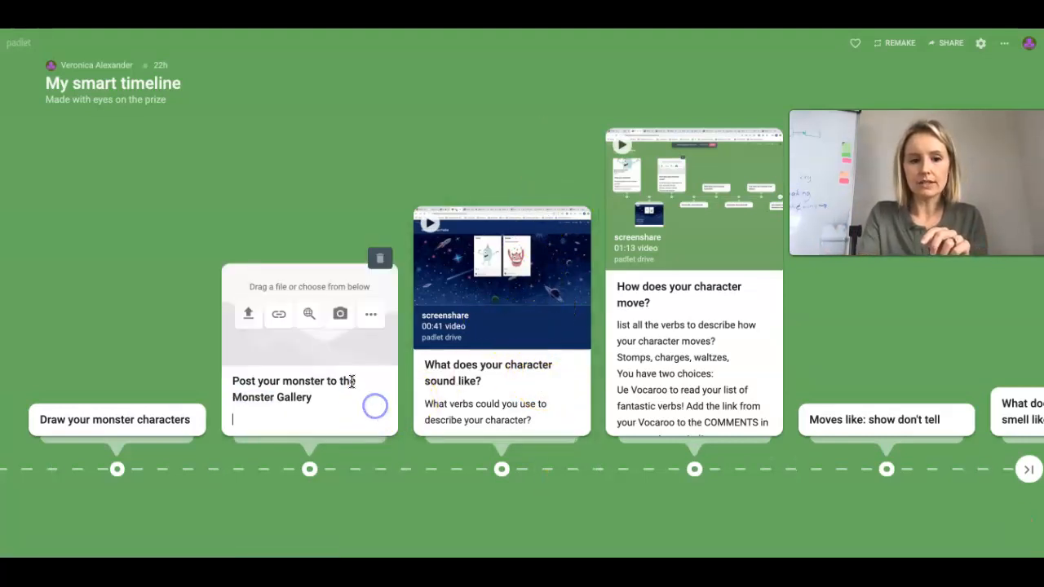
click(373, 317)
click(430, 424)
click(520, 421)
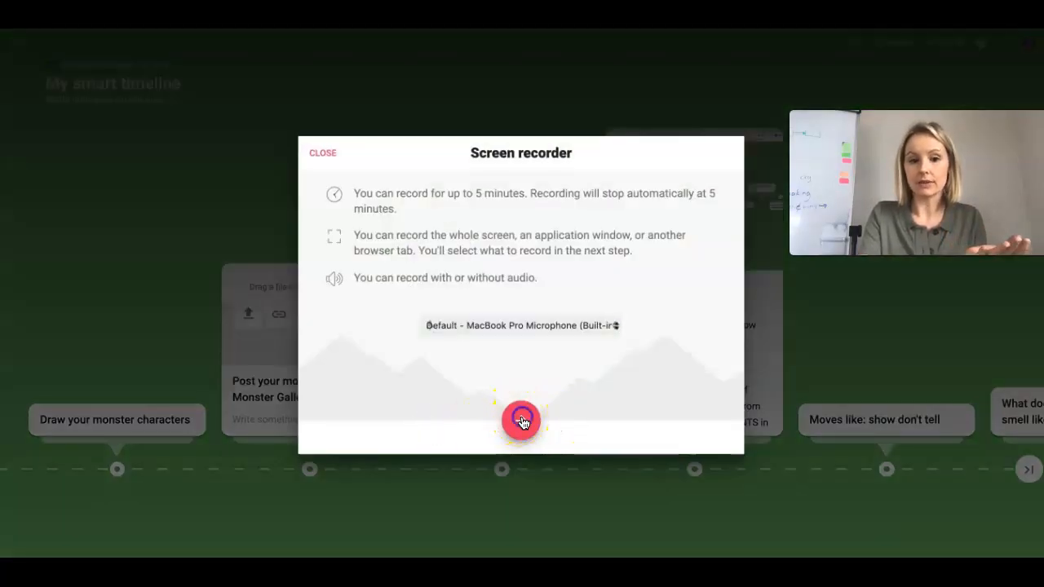
click(507, 216)
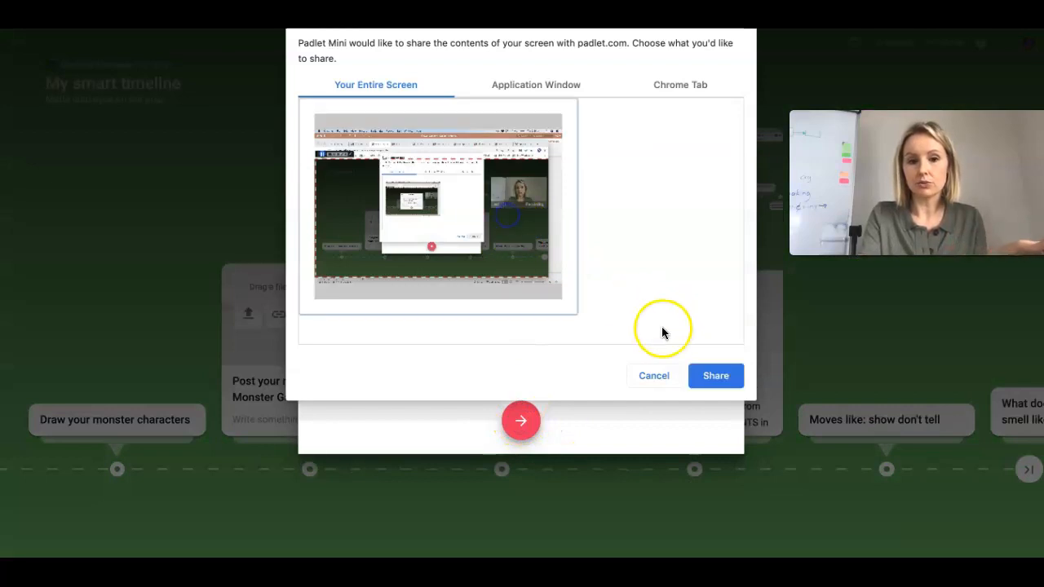
click(715, 375)
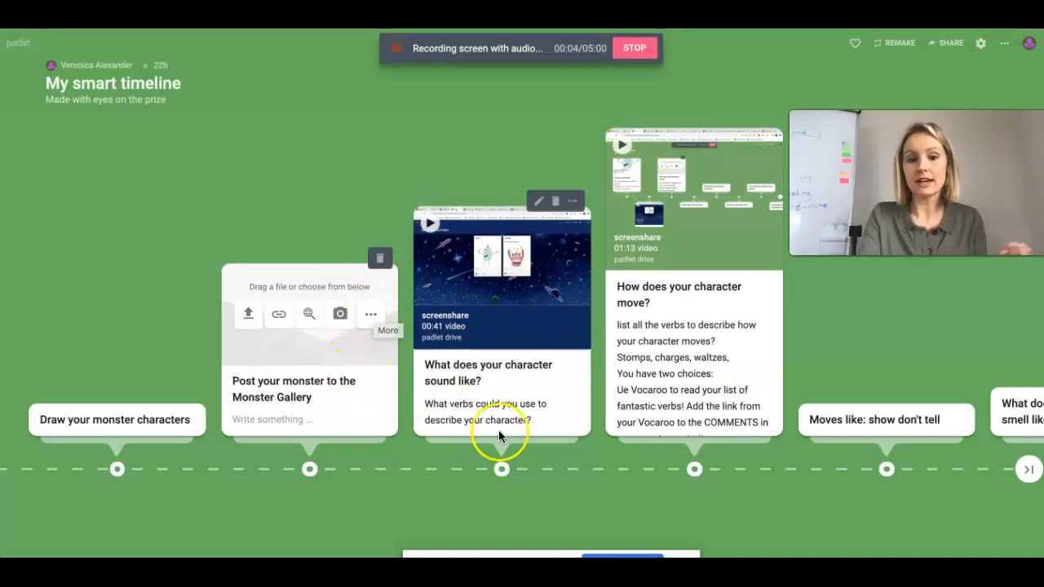
Stop the screen recording, save it without a title, cancel the saving and leave the post editor.
click(634, 52)
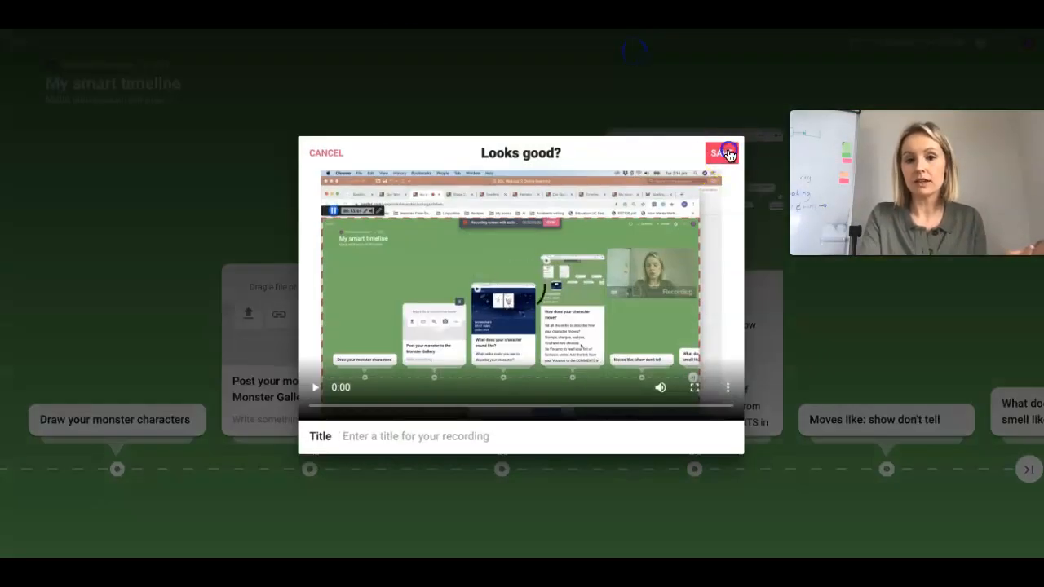
click(723, 152)
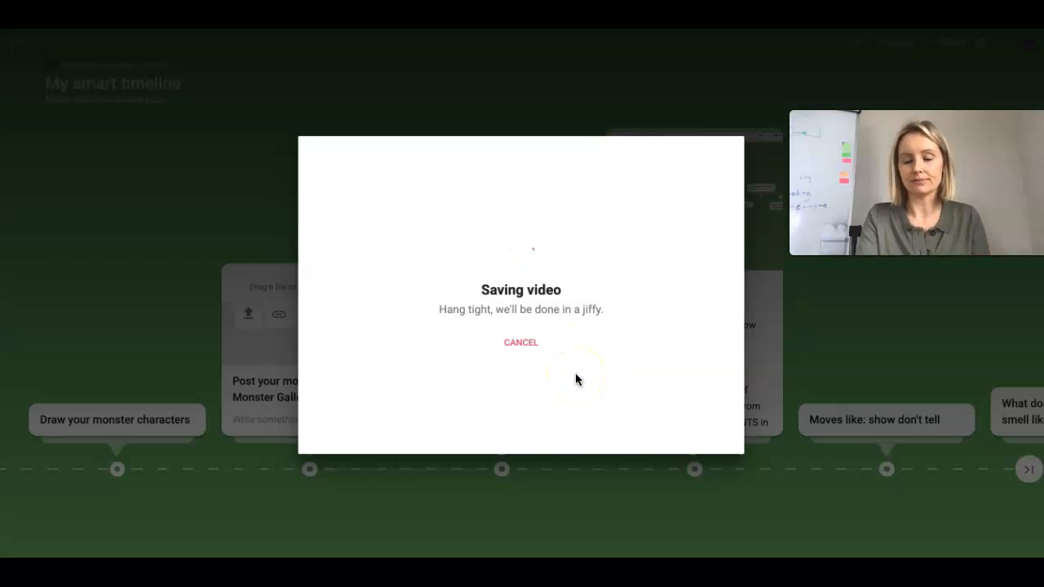
click(520, 343)
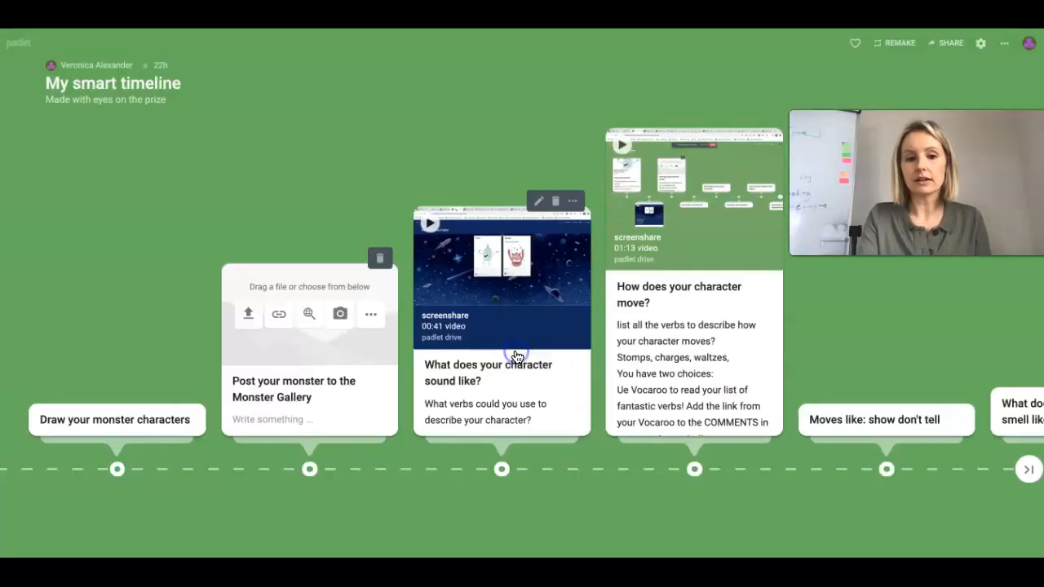
click(350, 203)
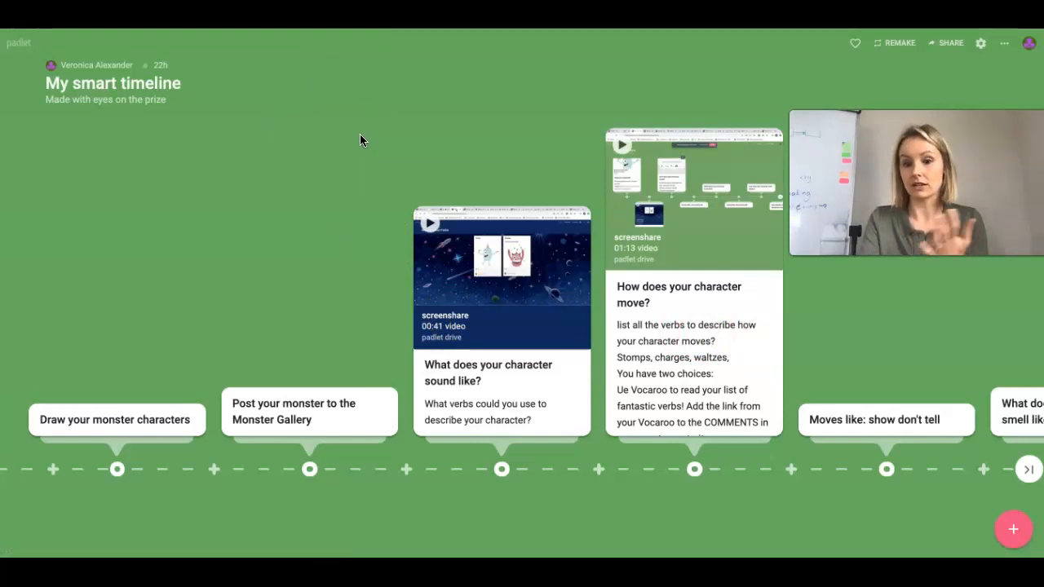
Switch to the spelling canvas padlet and view the connected Week 1 posts on adding -ing to silent e words.
click(367, 65)
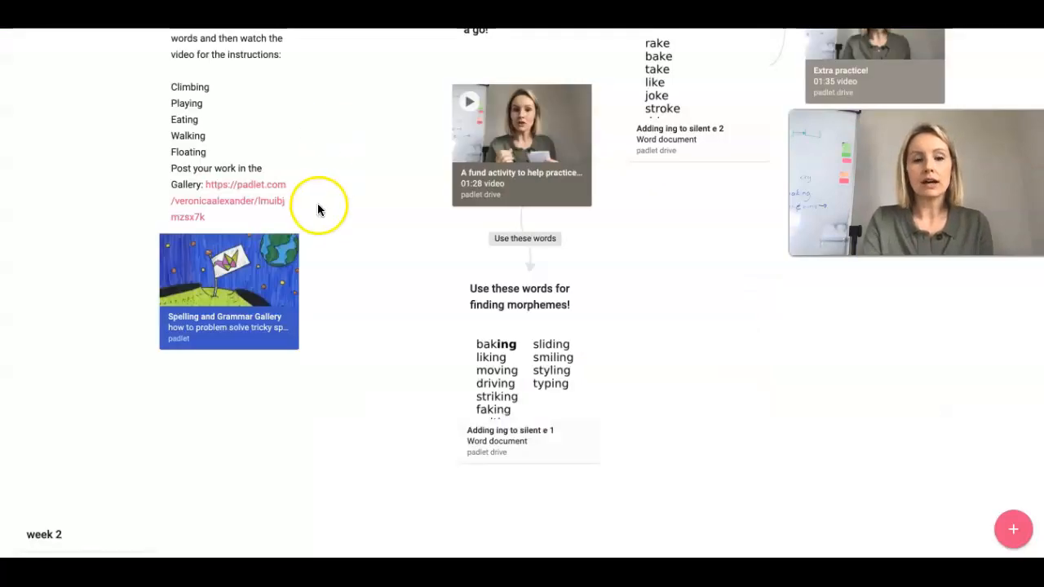
scroll(318, 205, up, 8)
scroll(318, 203, down, 3)
scroll(319, 203, up, 1)
mouse_move(318, 203)
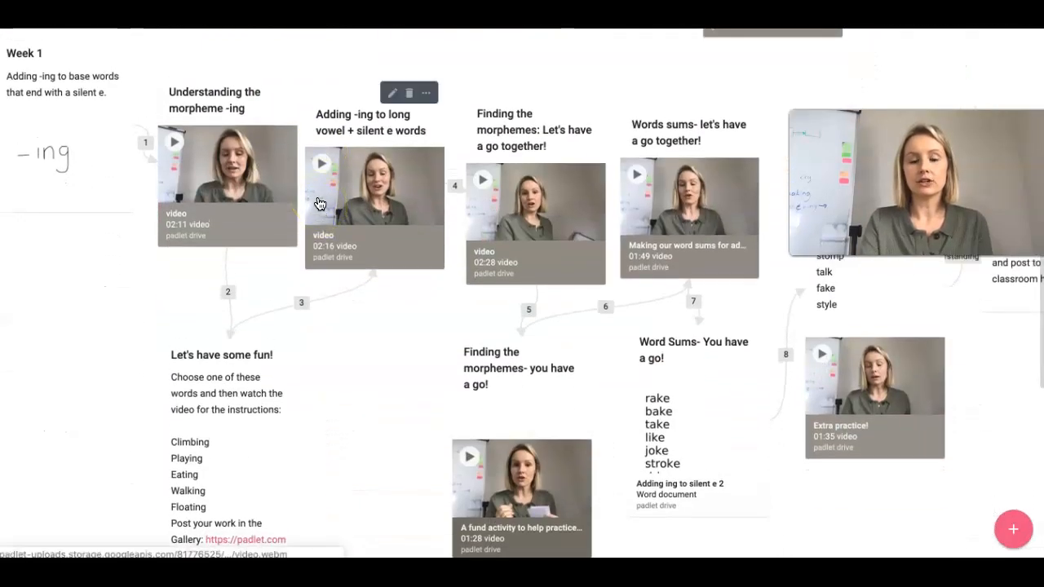